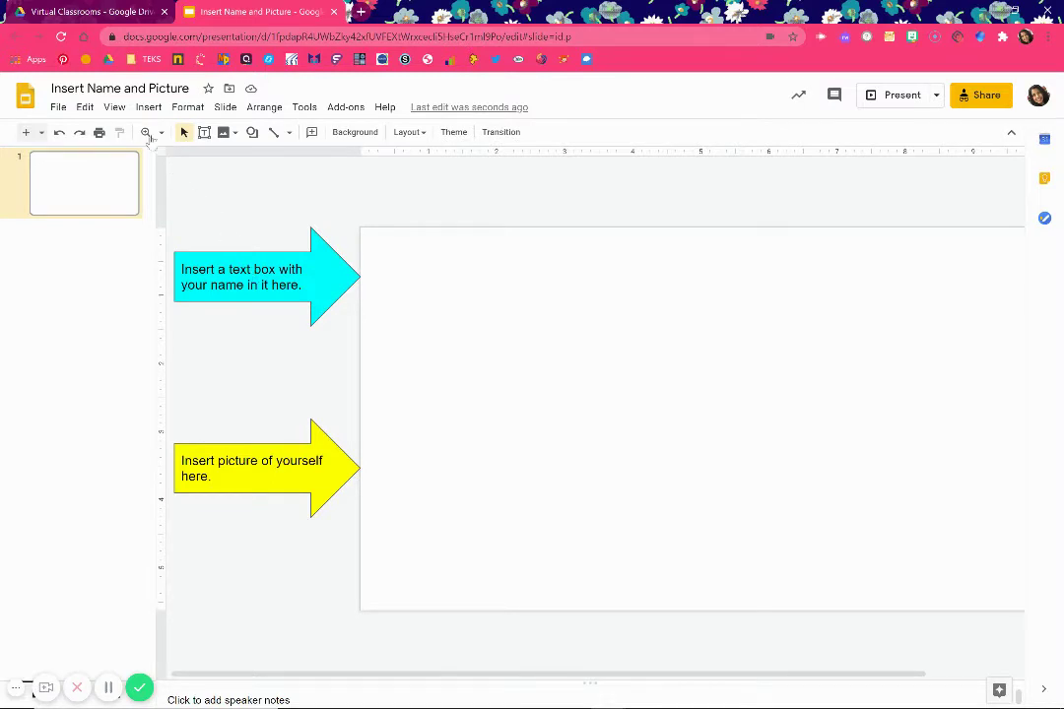
Insert a text box near the slide's top-left containing the teacher's name.
left_click(149, 107)
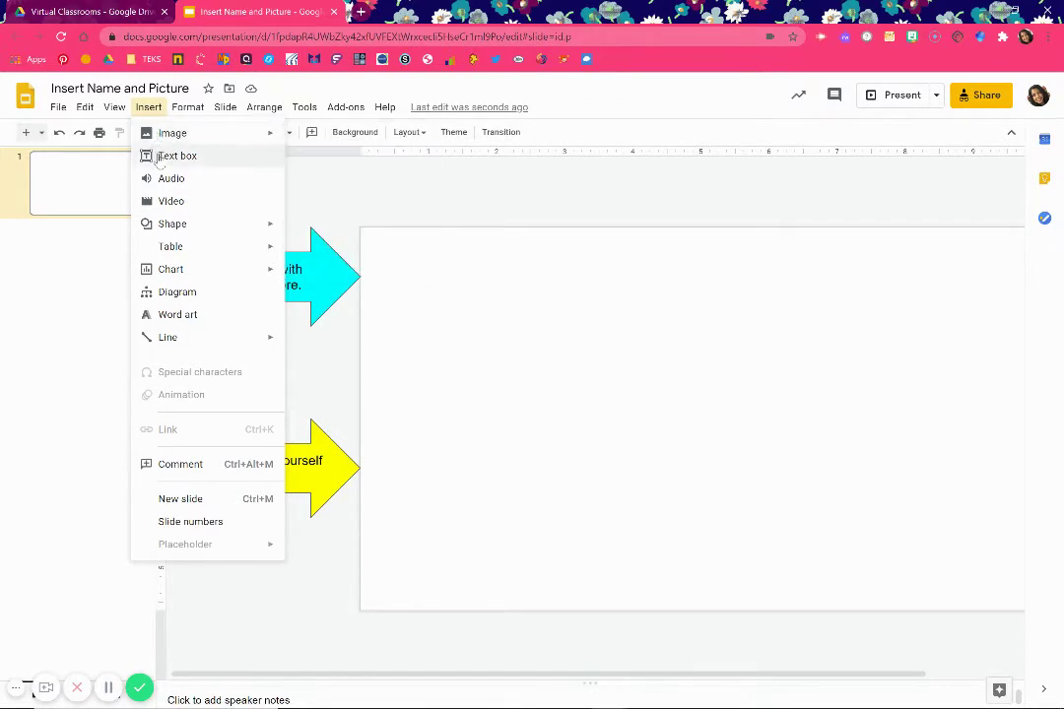
left_click(160, 158)
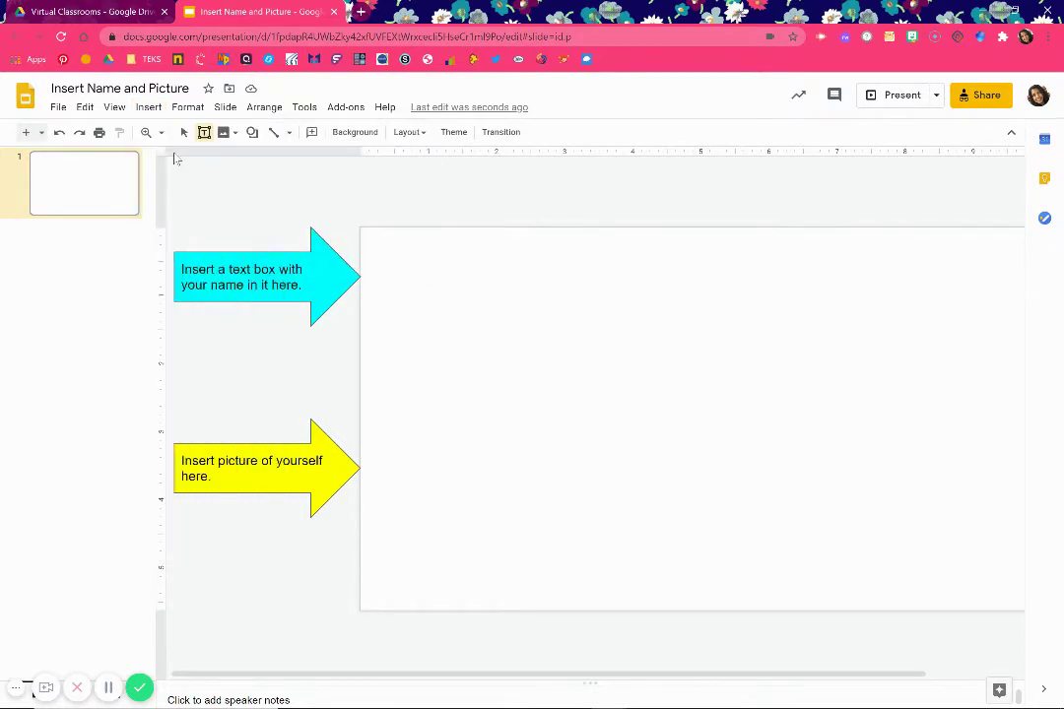
left_click(406, 260)
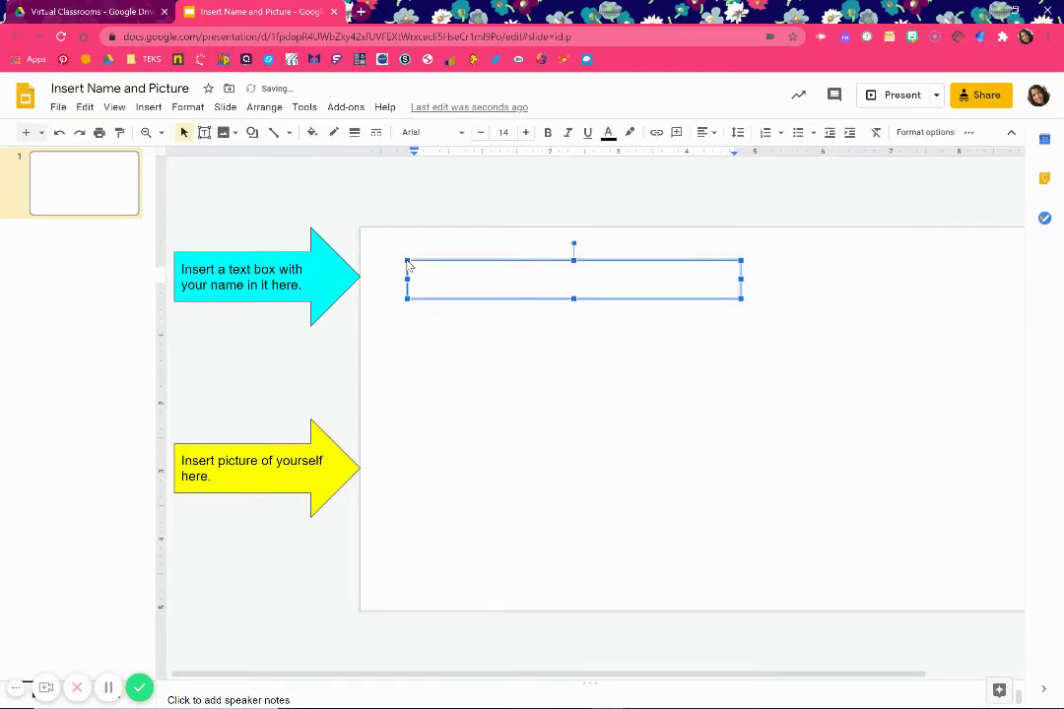
type("Mrs. Garza")
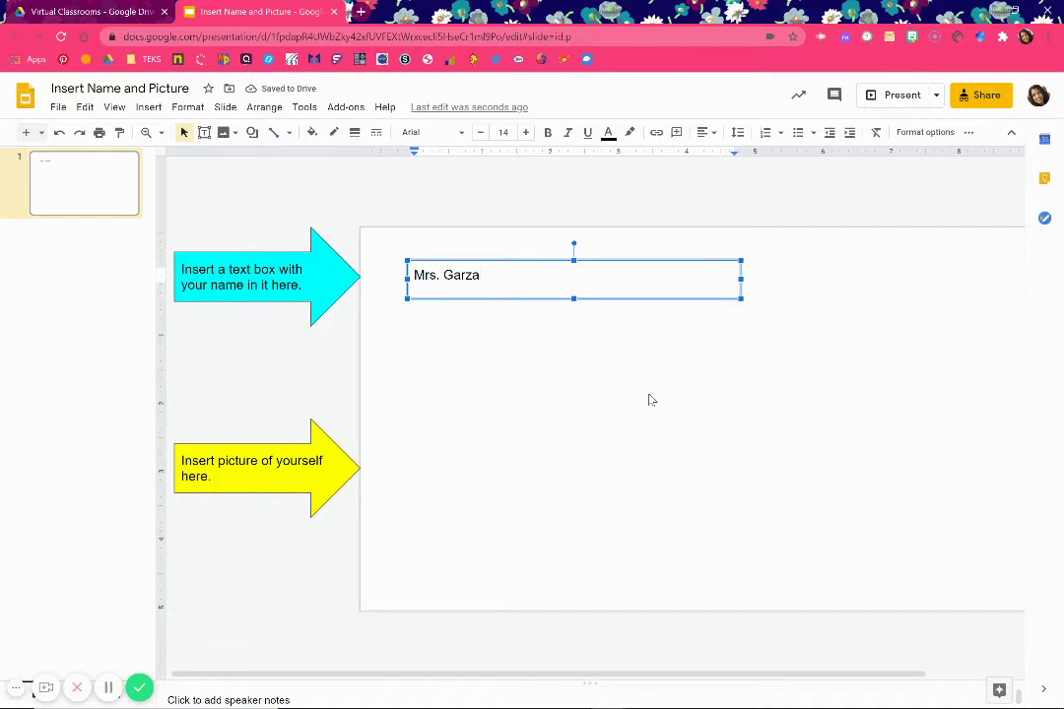
Select the name text and increase its font size from 14 to 32.
left_click_drag(485, 278, 412, 279)
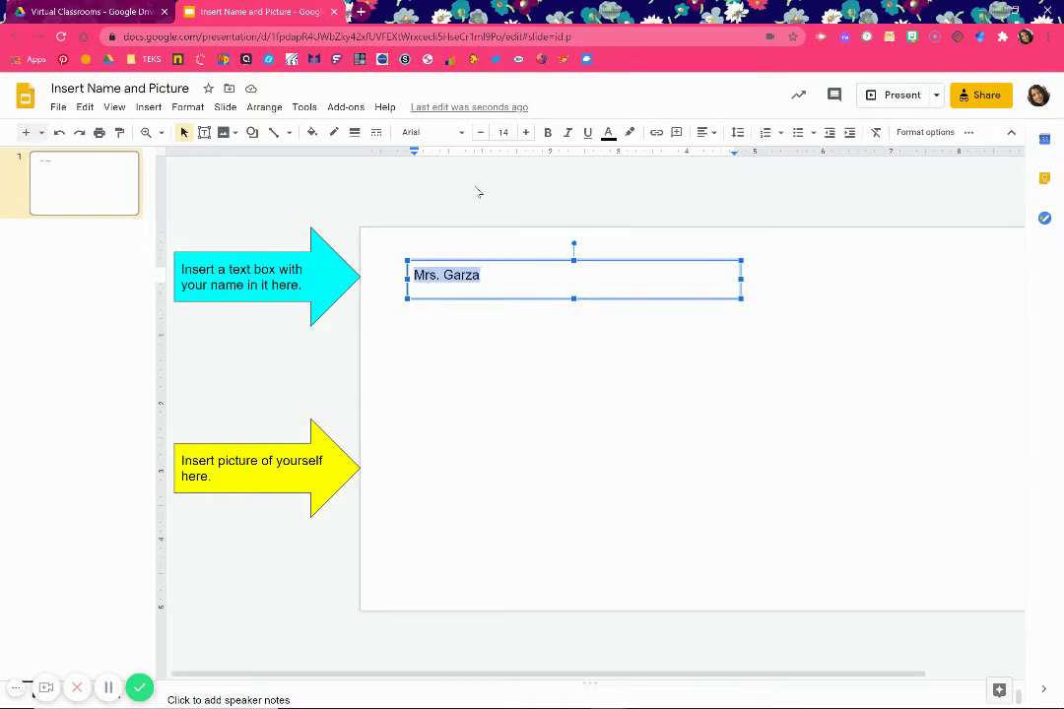
left_click(527, 136)
left_click(527, 136)
left_click(528, 136)
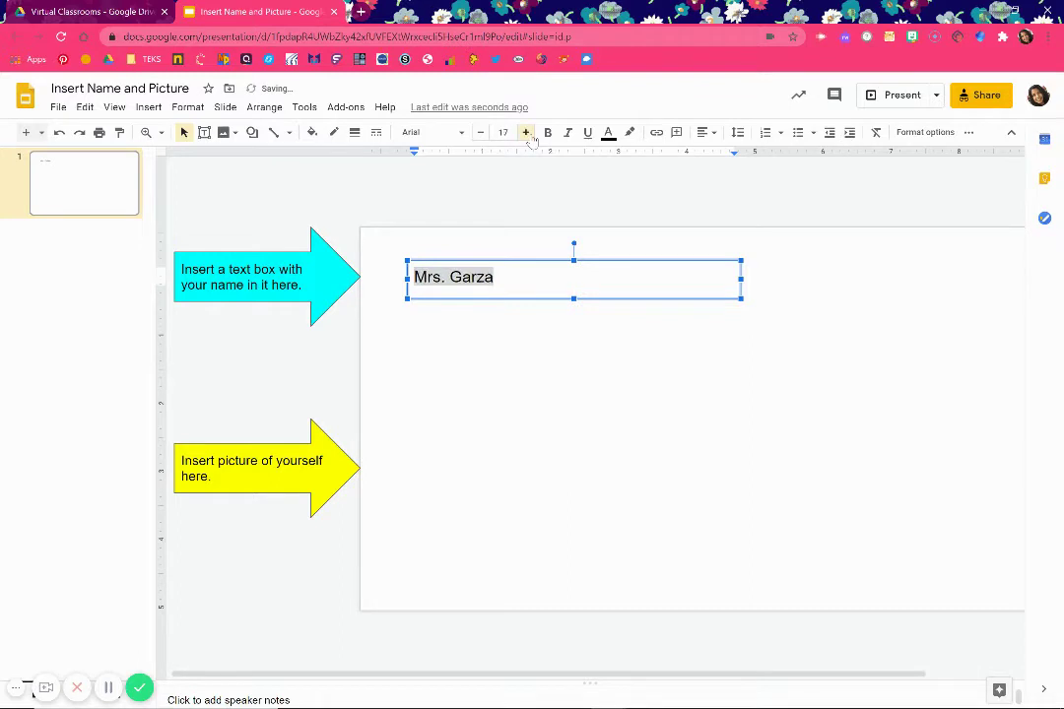
double_click(527, 136)
double_click(527, 136)
double_click(527, 136)
double_click(527, 136)
left_click(527, 136)
double_click(527, 136)
left_click(527, 136)
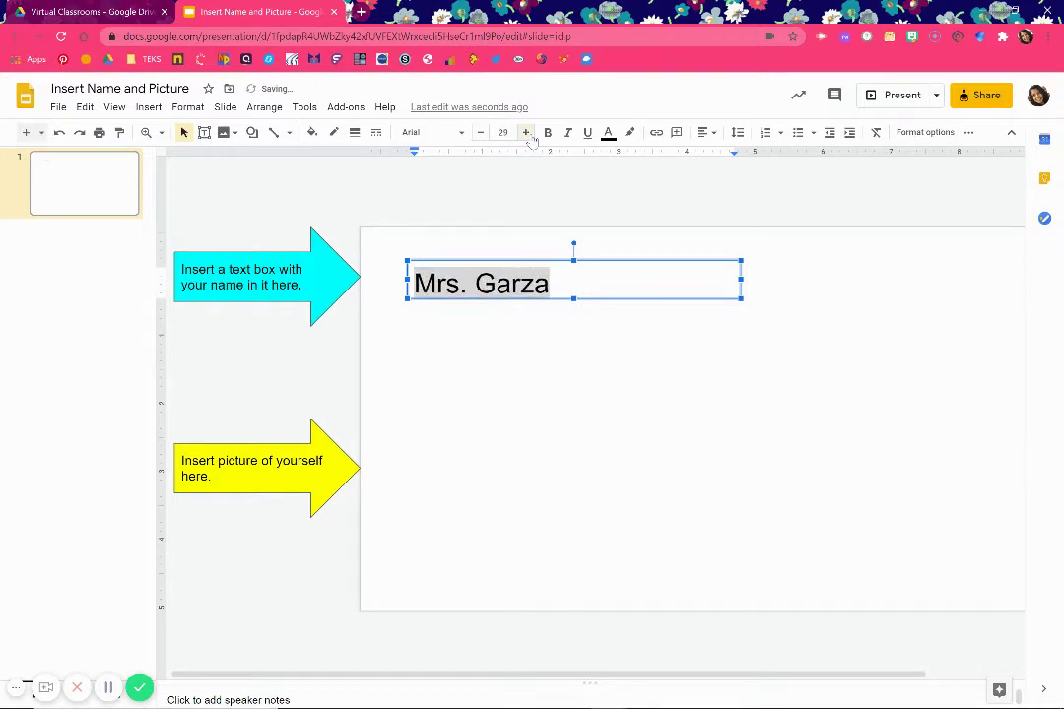
double_click(527, 135)
left_click(527, 134)
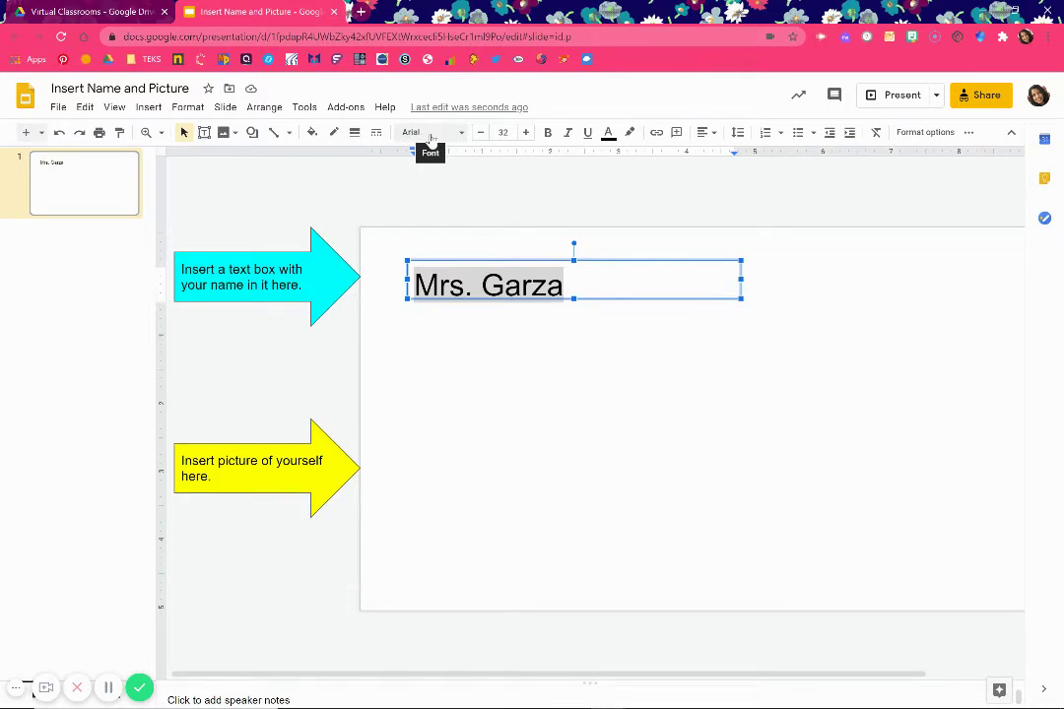
Change the name's font to Happy Monkey and its text colour to purple.
left_click(461, 134)
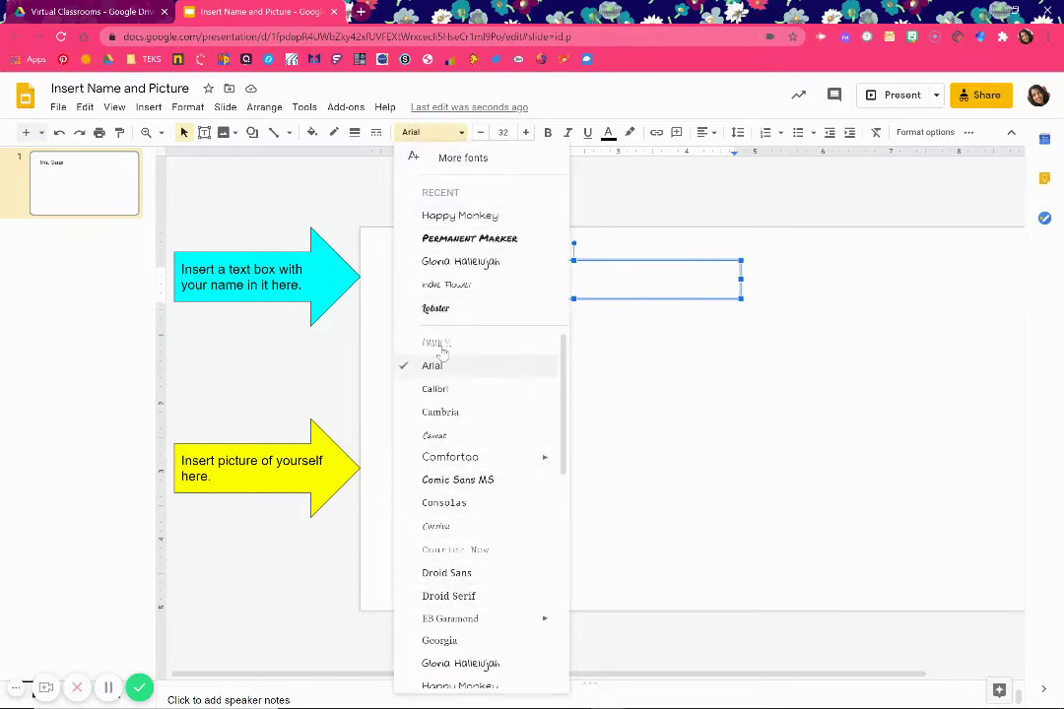
left_click(486, 217)
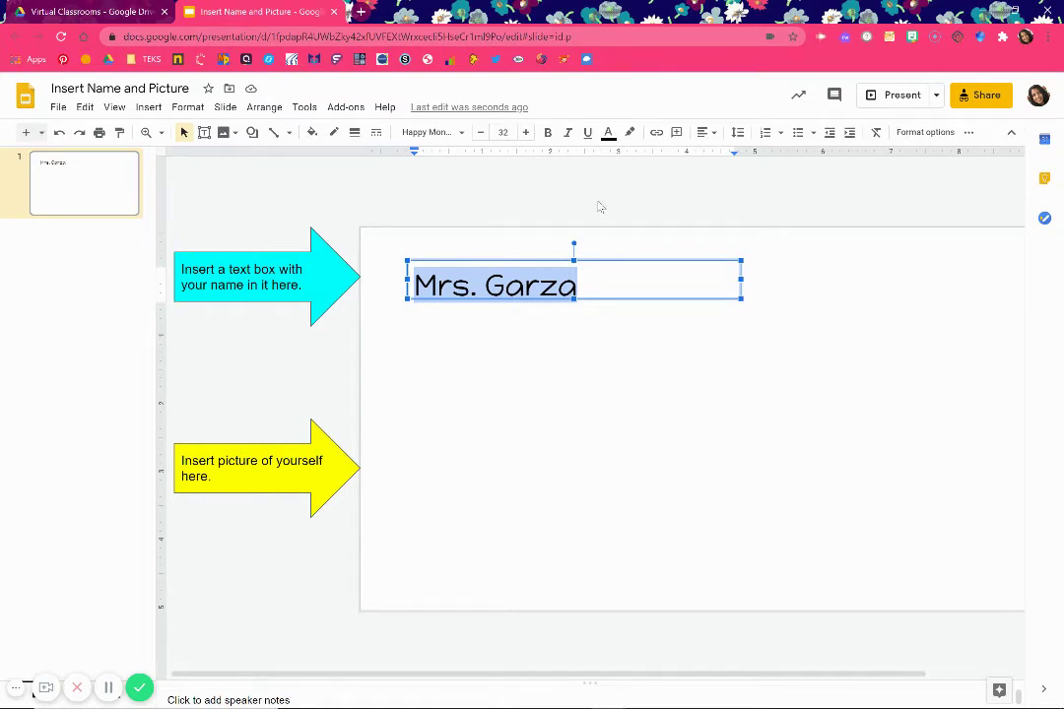
left_click(608, 135)
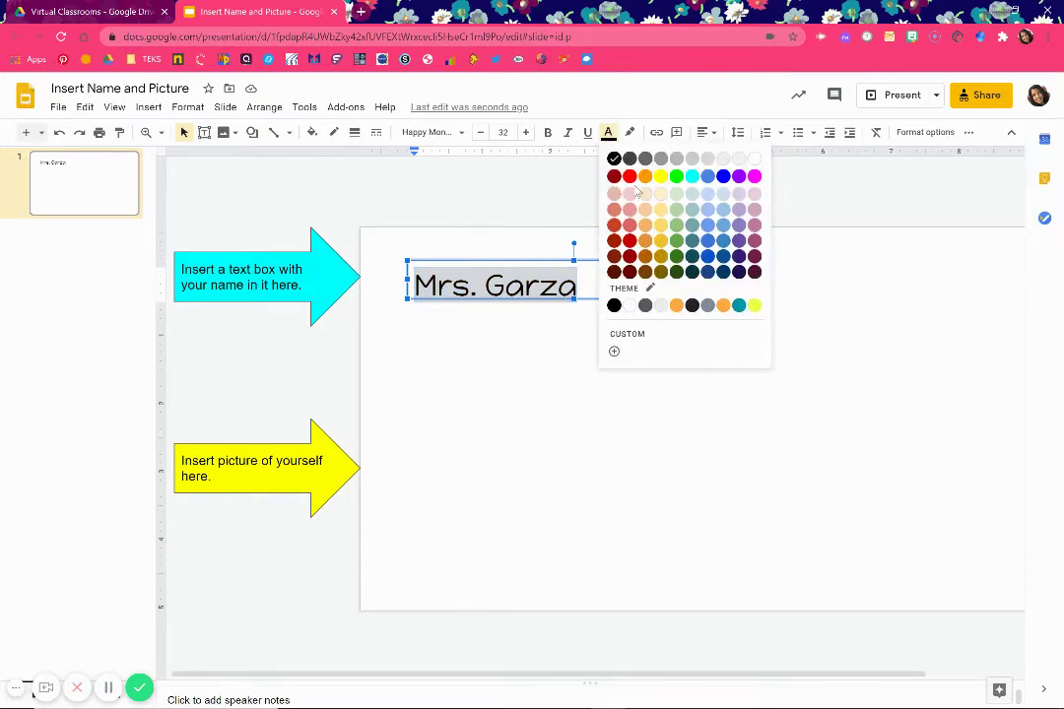
left_click(741, 178)
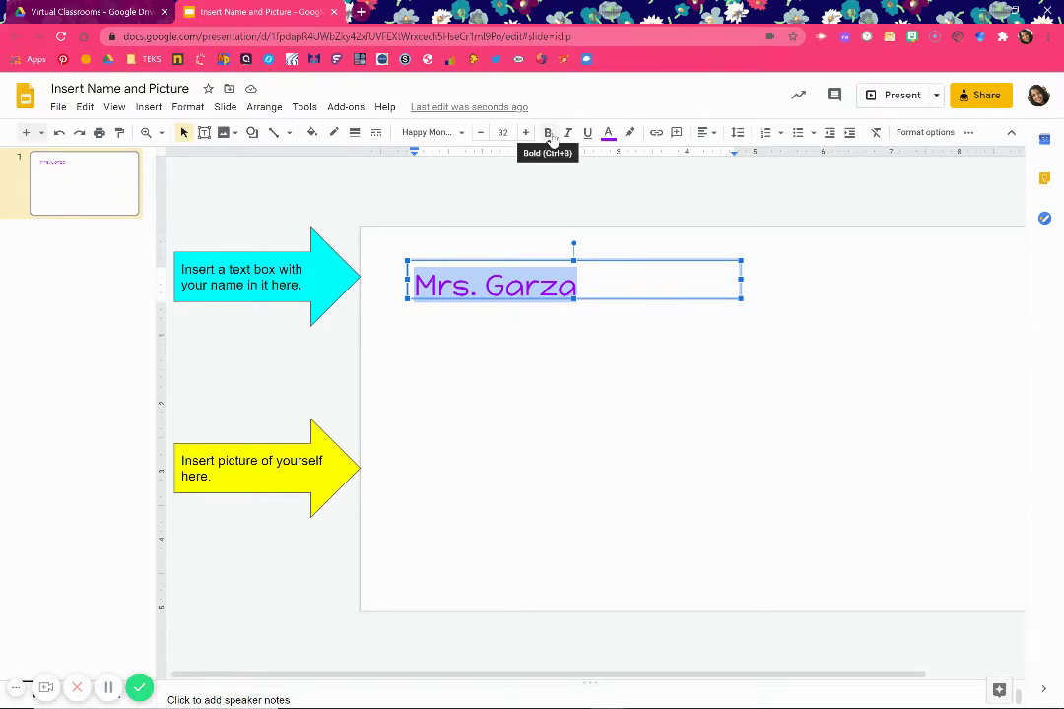
Make the name bold, trying italic and underline but leaving both off.
left_click(549, 133)
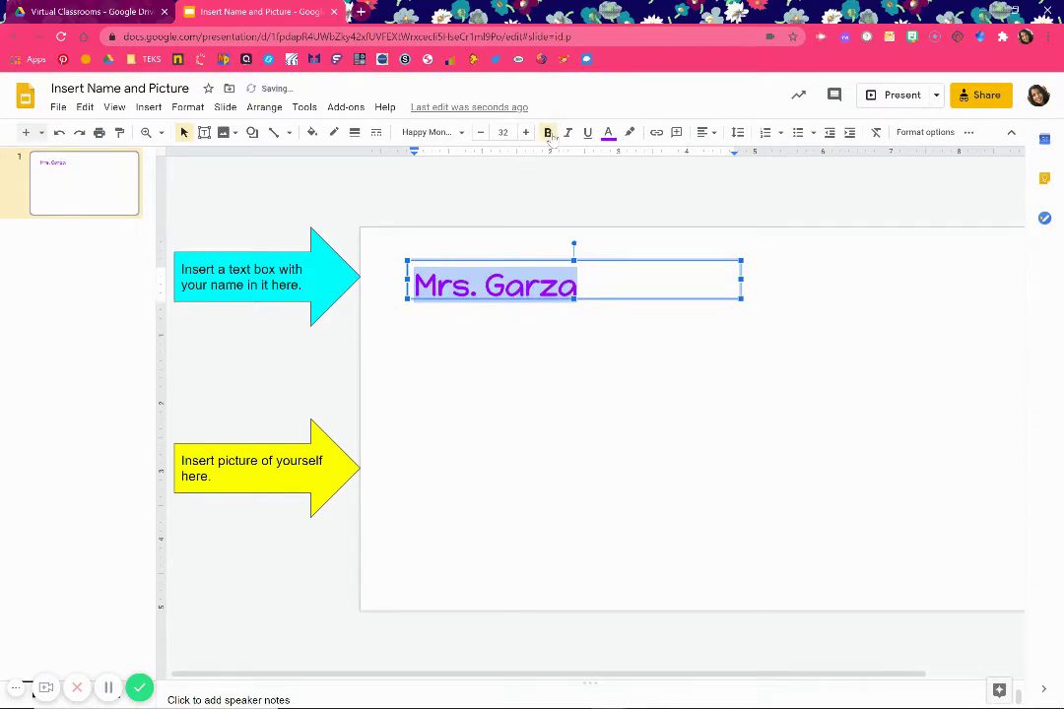
left_click(549, 133)
left_click(548, 133)
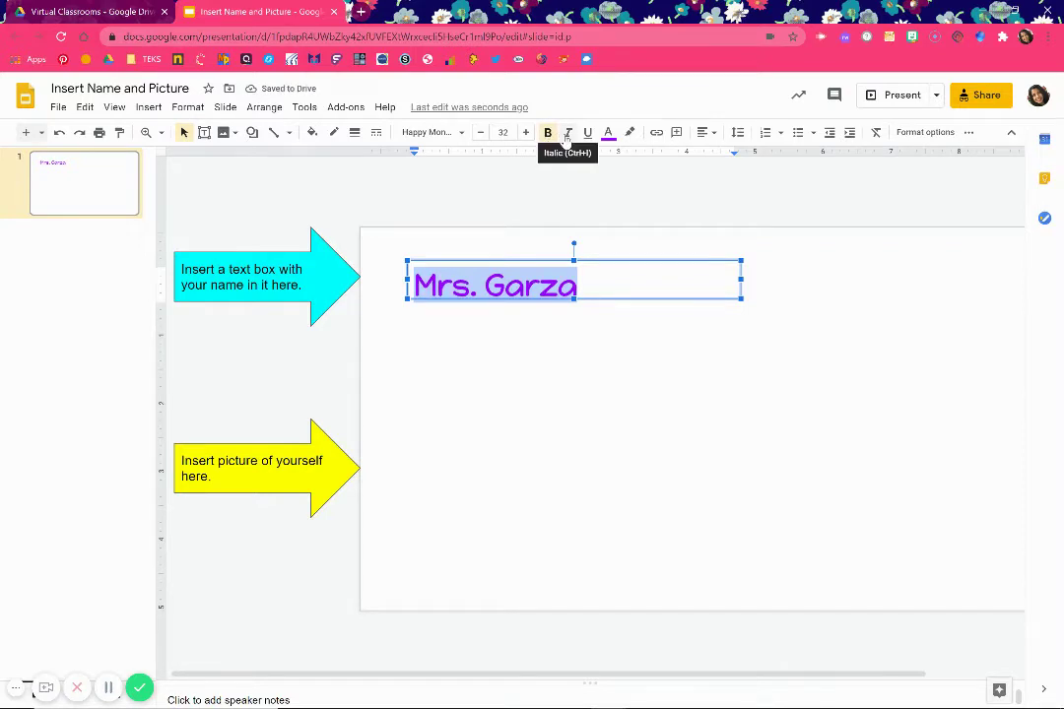
left_click(567, 133)
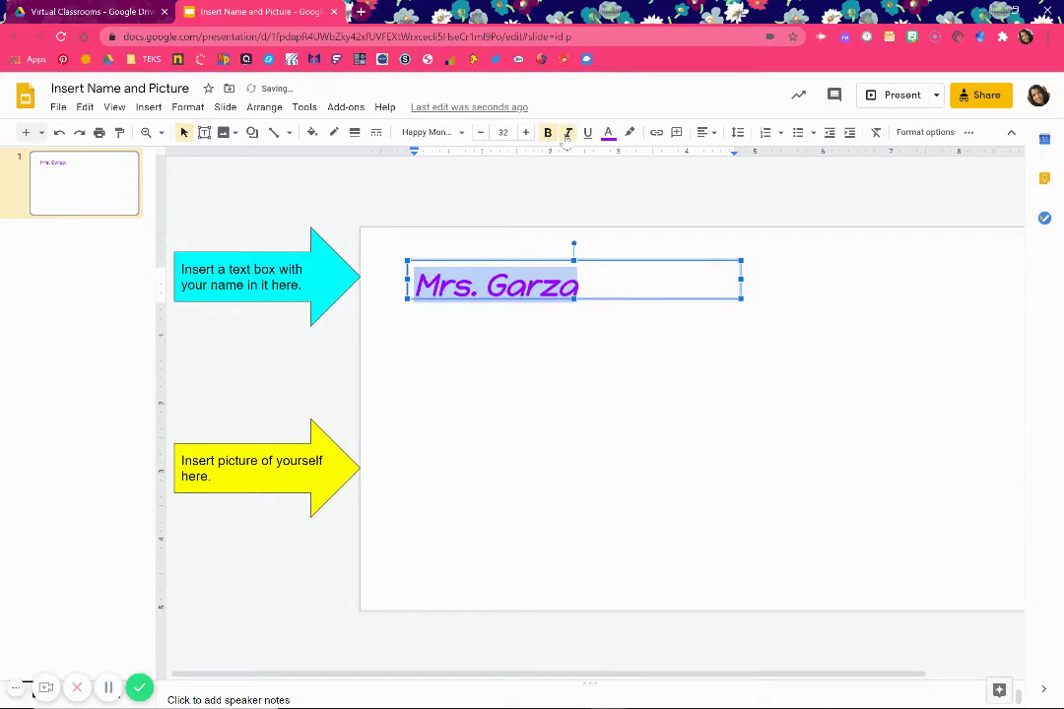
left_click(567, 133)
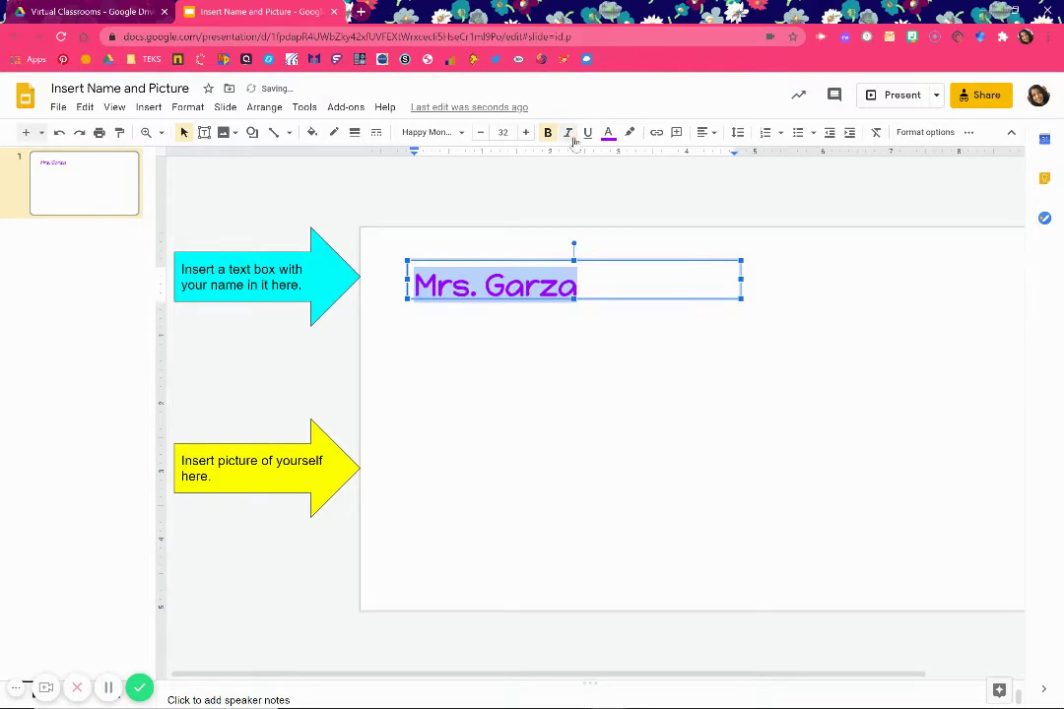
left_click(588, 138)
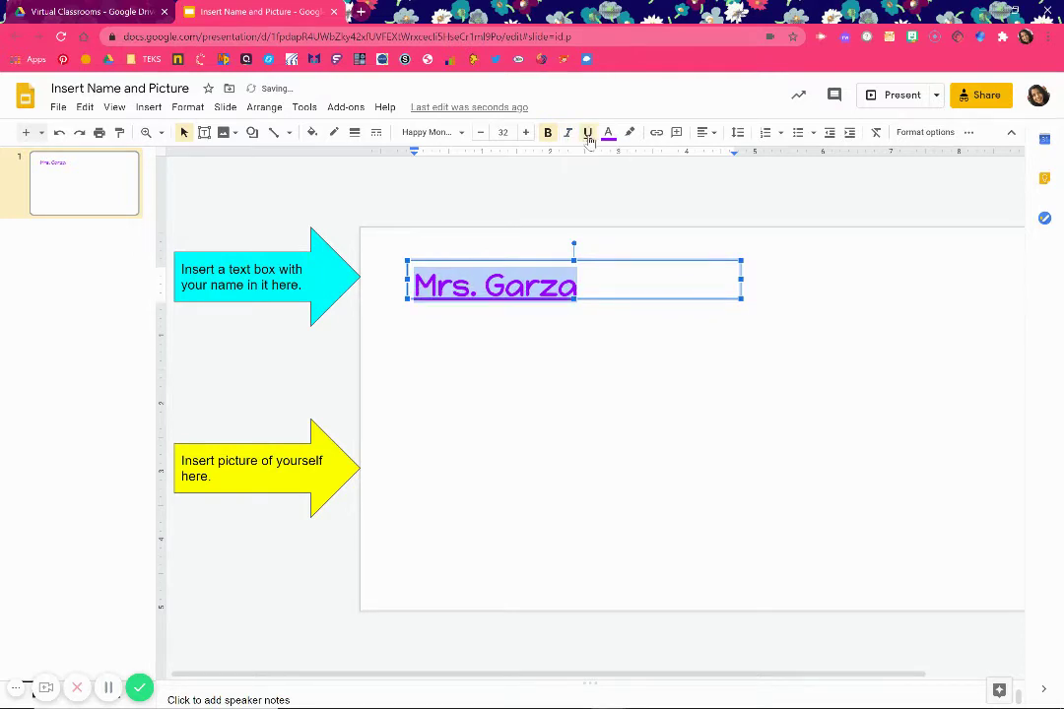
left_click(588, 136)
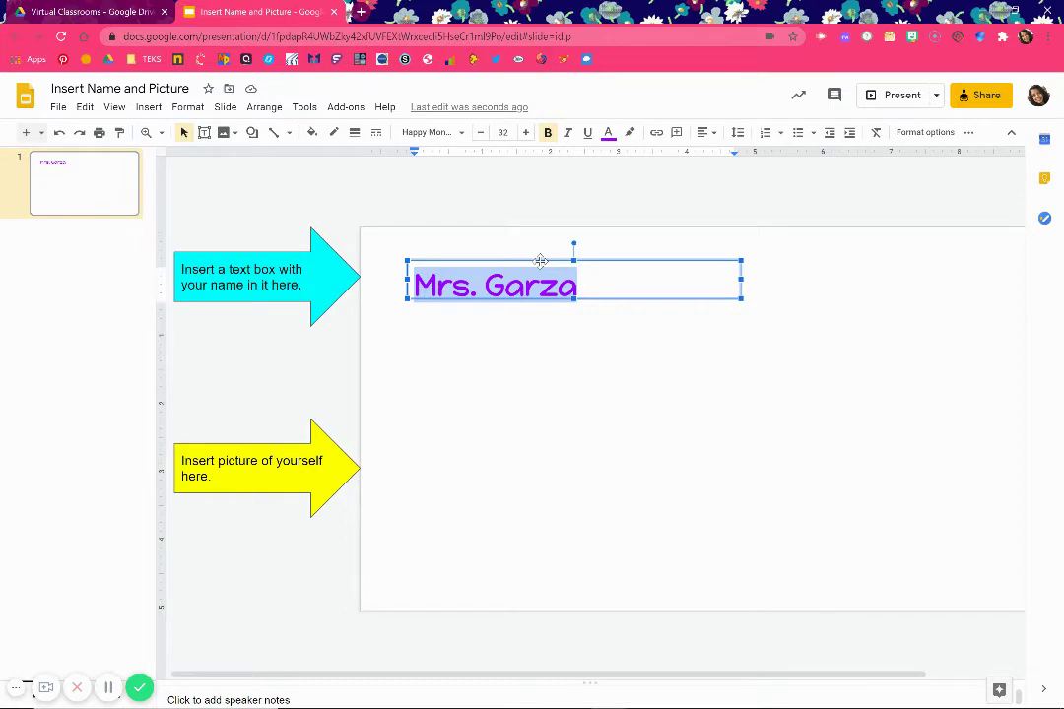
Drag the name text box right toward the top centre of the slide, then deselect it.
left_click(540, 260)
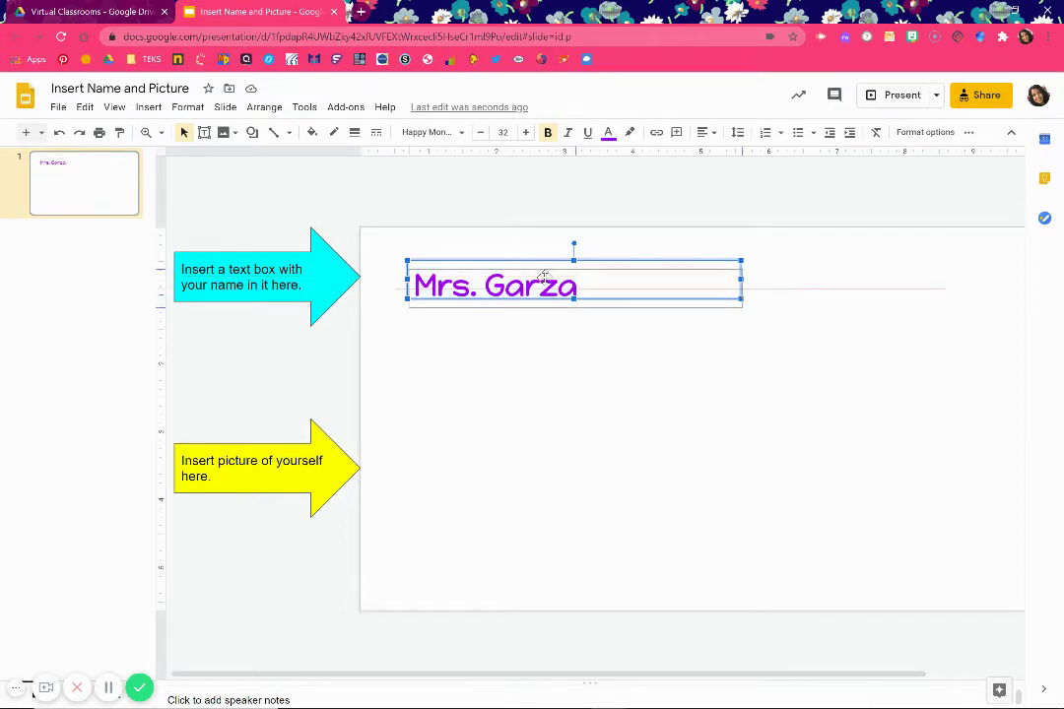
left_click_drag(721, 304, 637, 253)
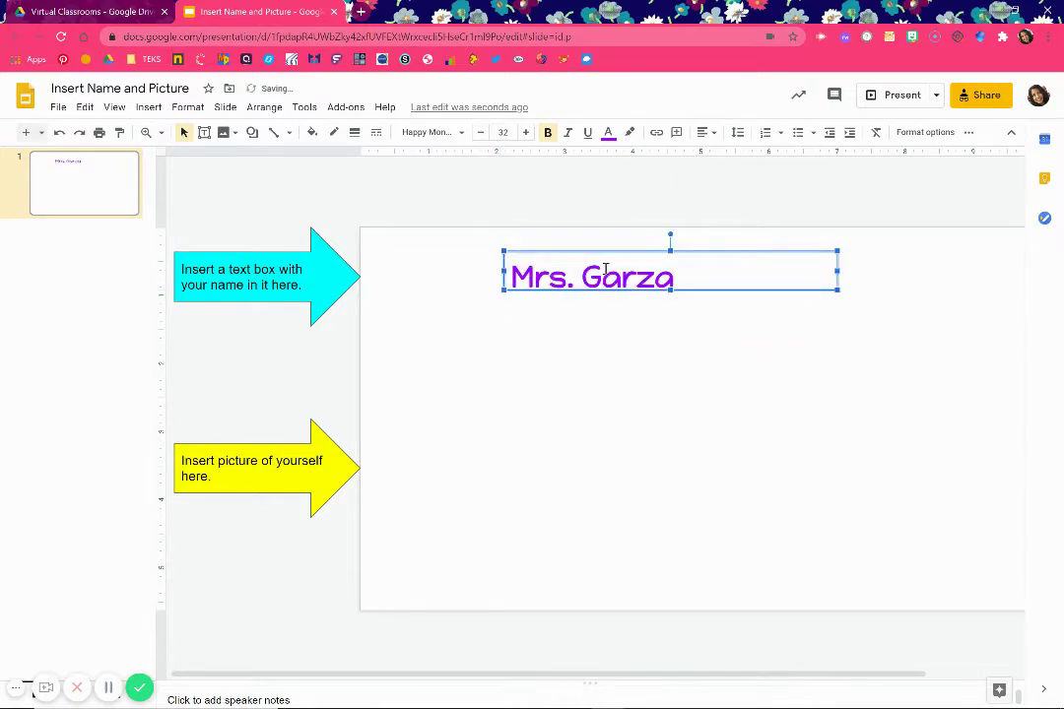
left_click(726, 385)
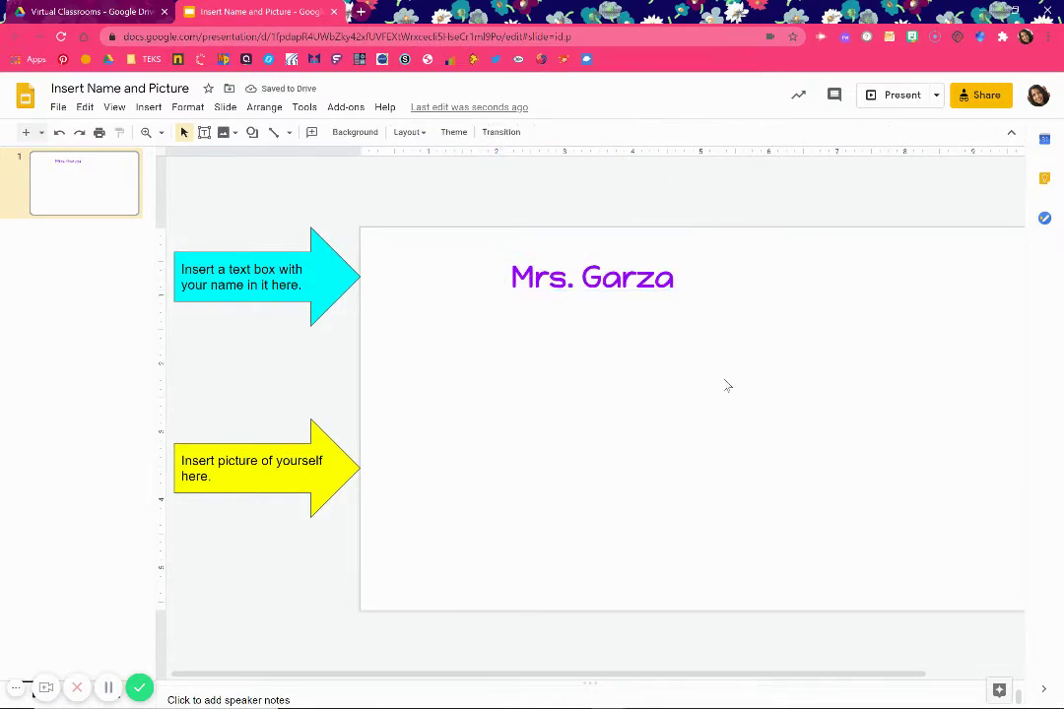
Try centre, right and justified alignment on the name, finishing with Center alignment.
left_click(641, 279)
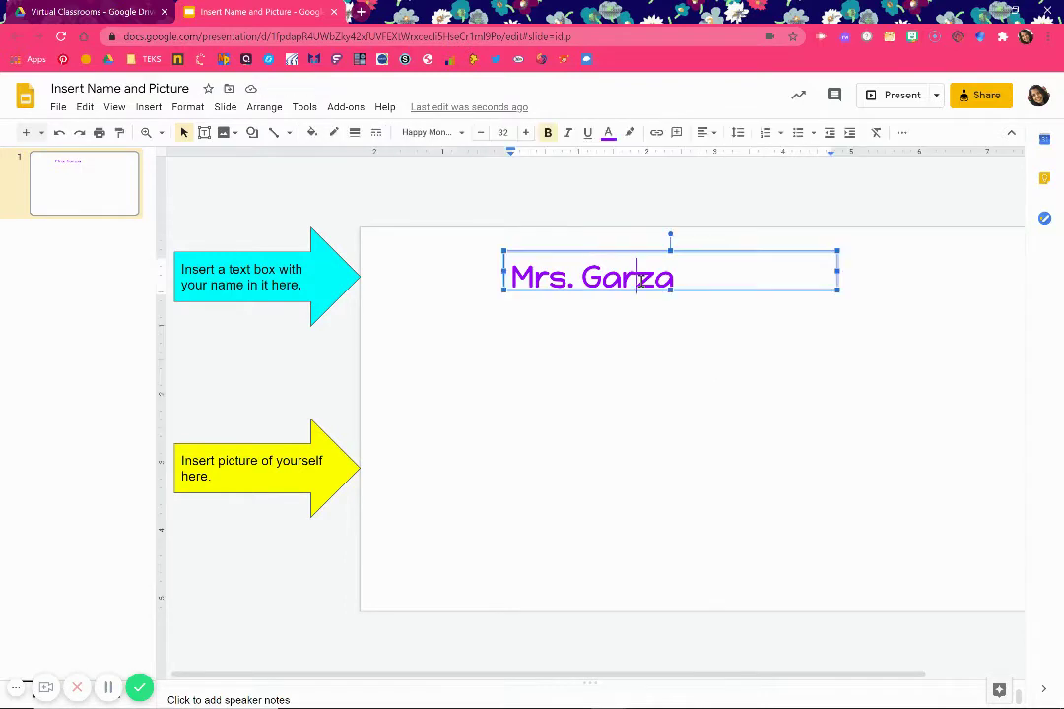
left_click_drag(689, 272, 499, 276)
left_click(726, 259)
left_click(715, 139)
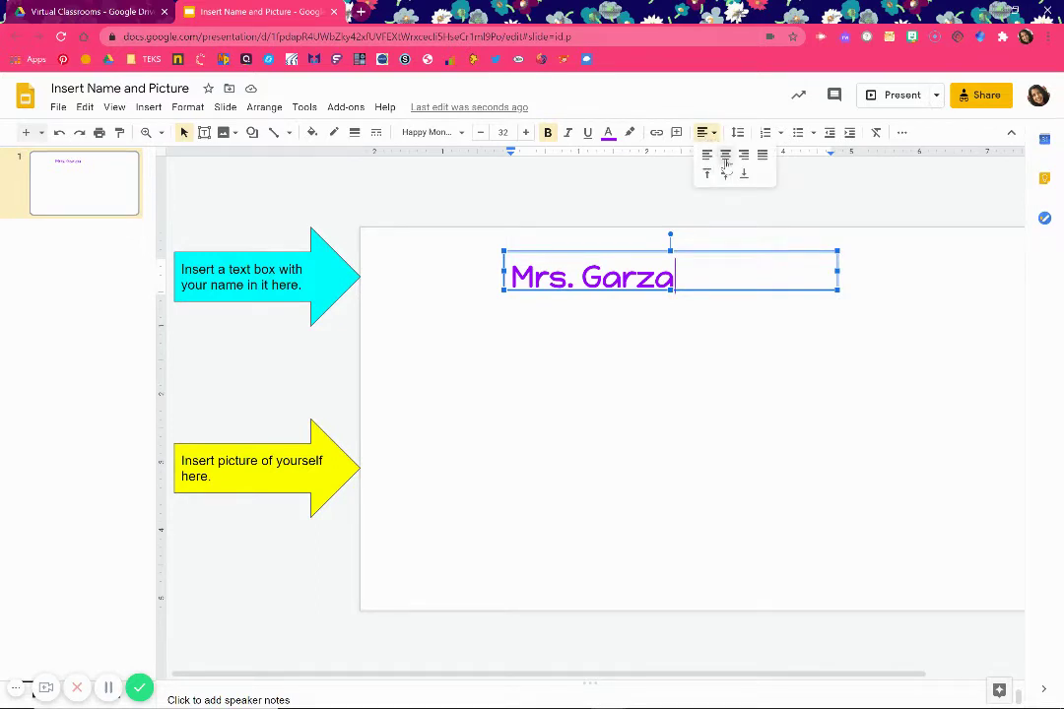
left_click(725, 156)
left_click(712, 135)
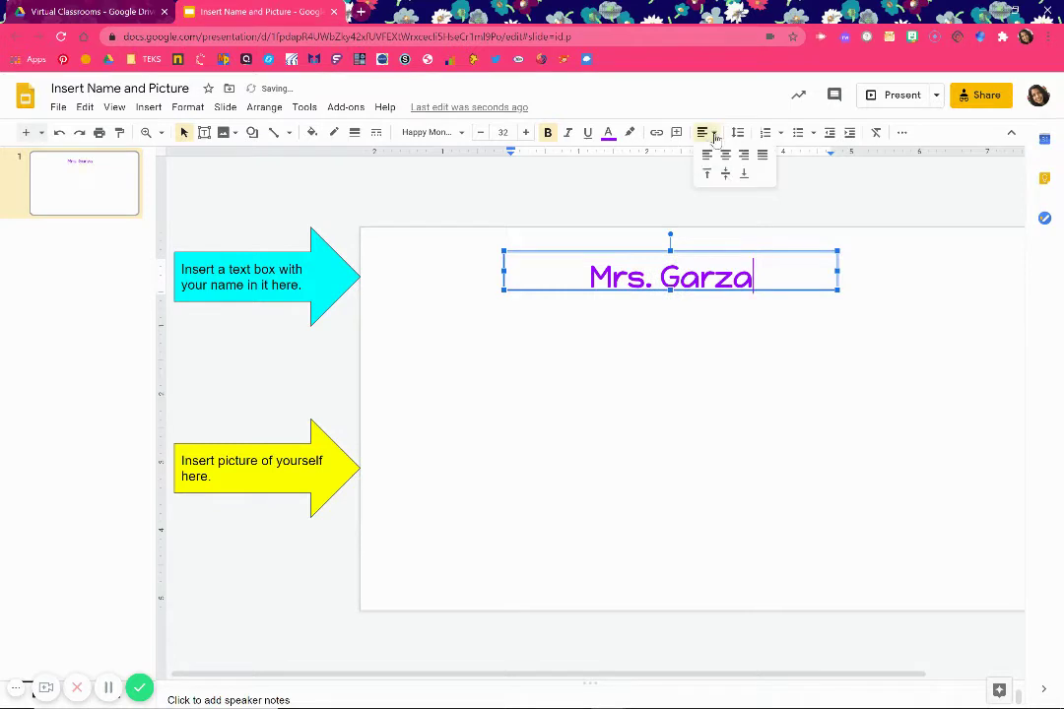
left_click(744, 156)
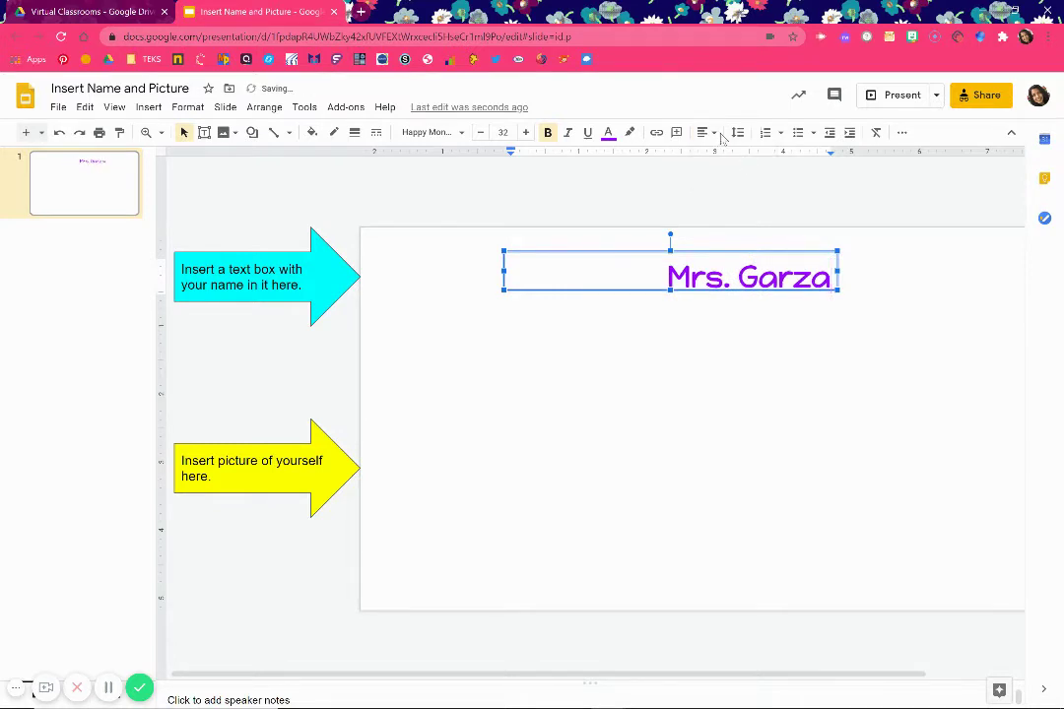
left_click(716, 135)
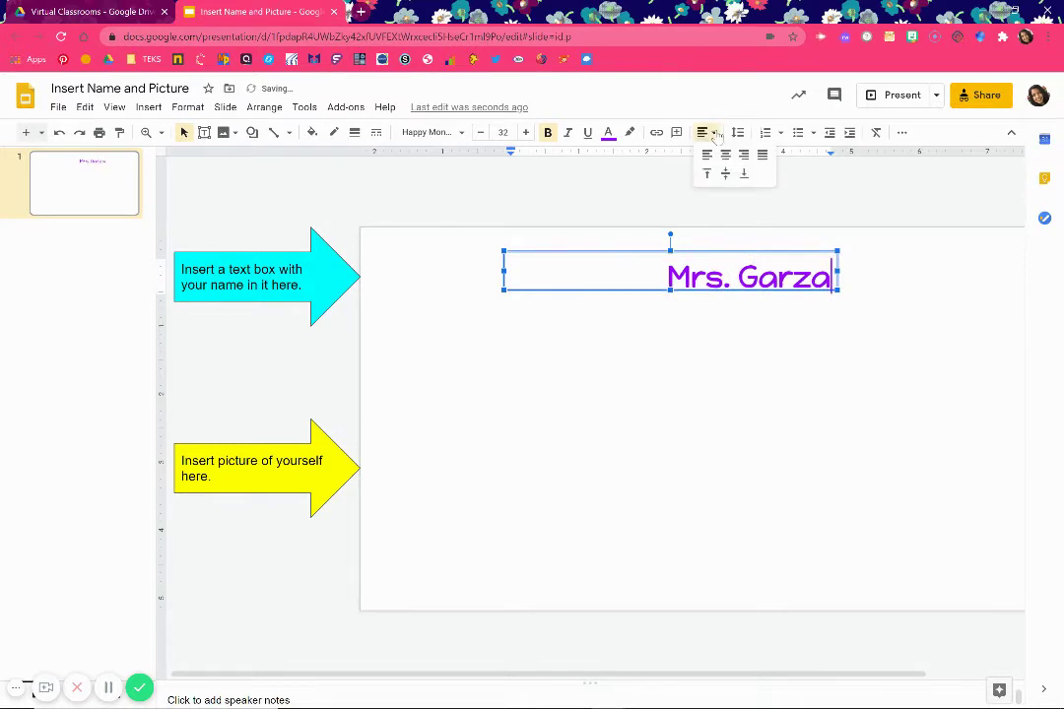
left_click(762, 158)
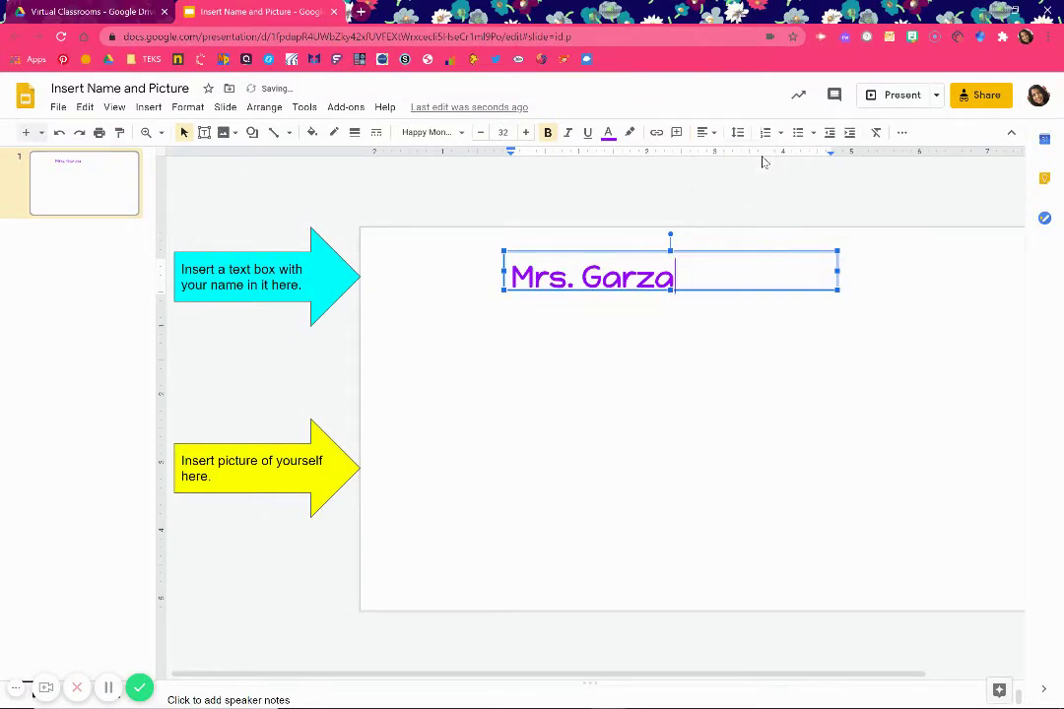
left_click(713, 135)
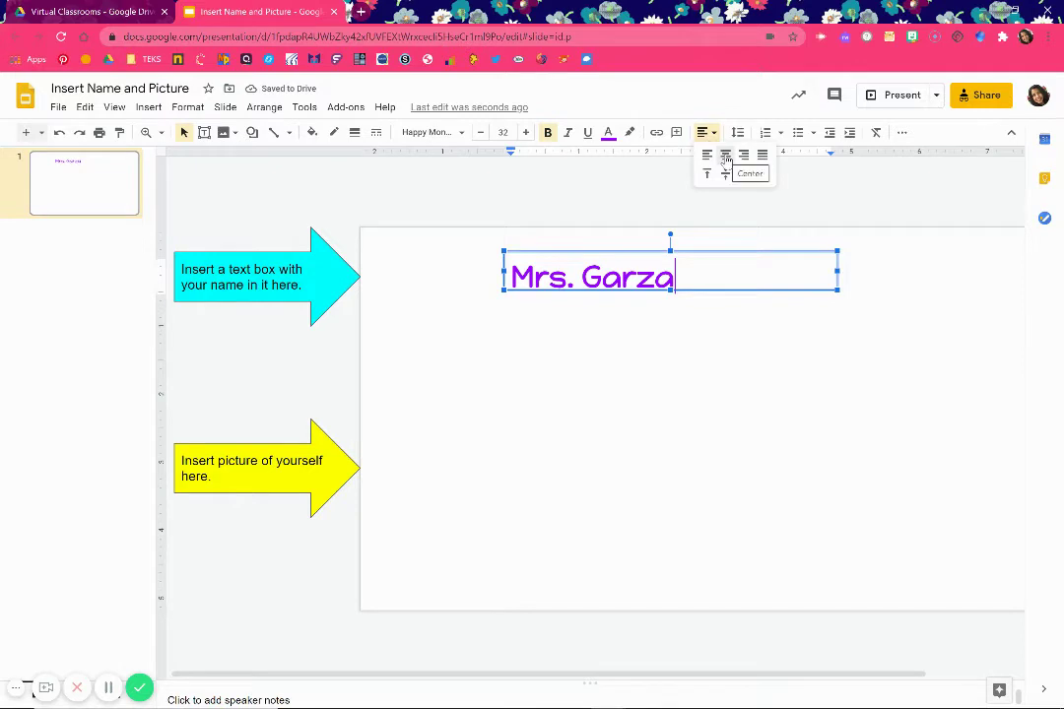
left_click(725, 155)
left_click(714, 371)
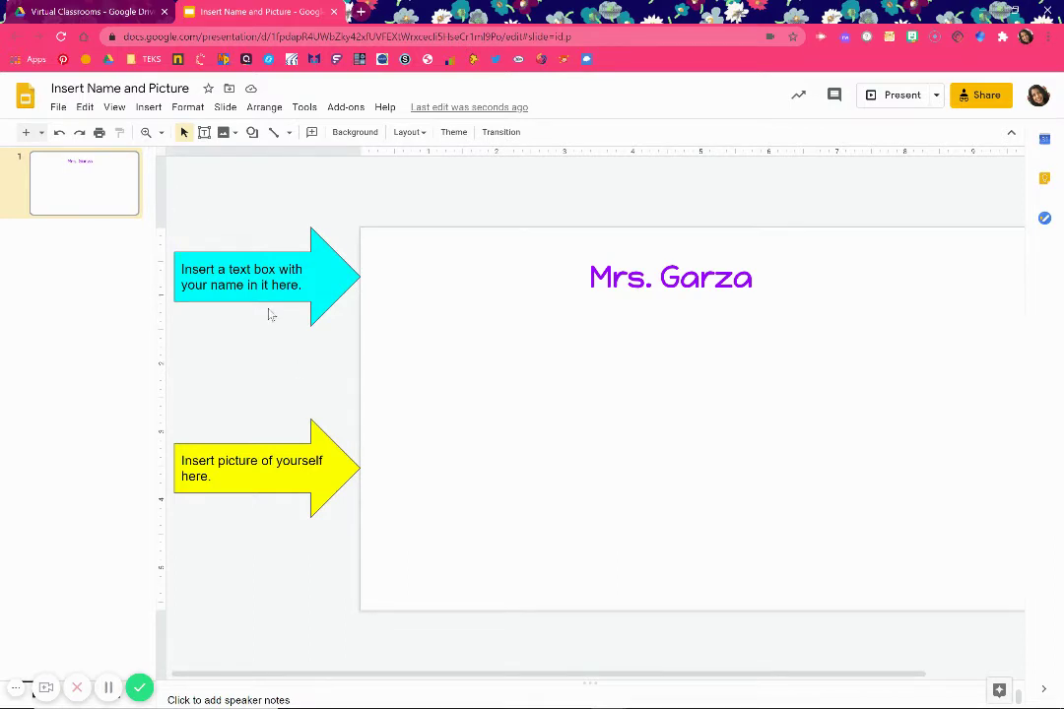
left_click(149, 108)
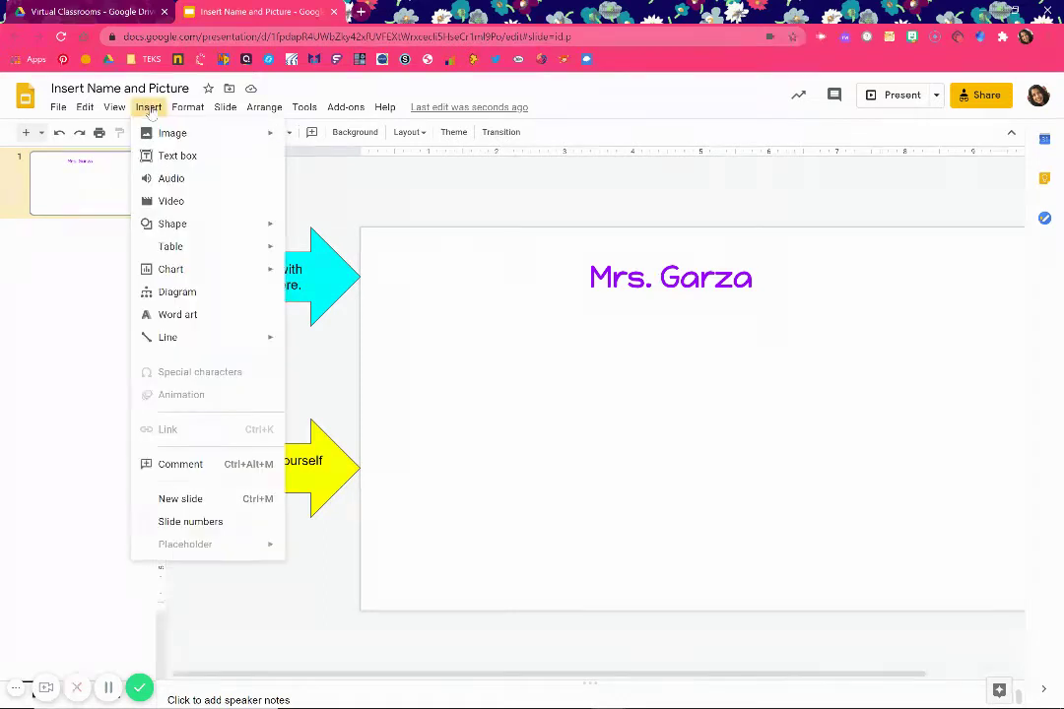
mouse_move(161, 138)
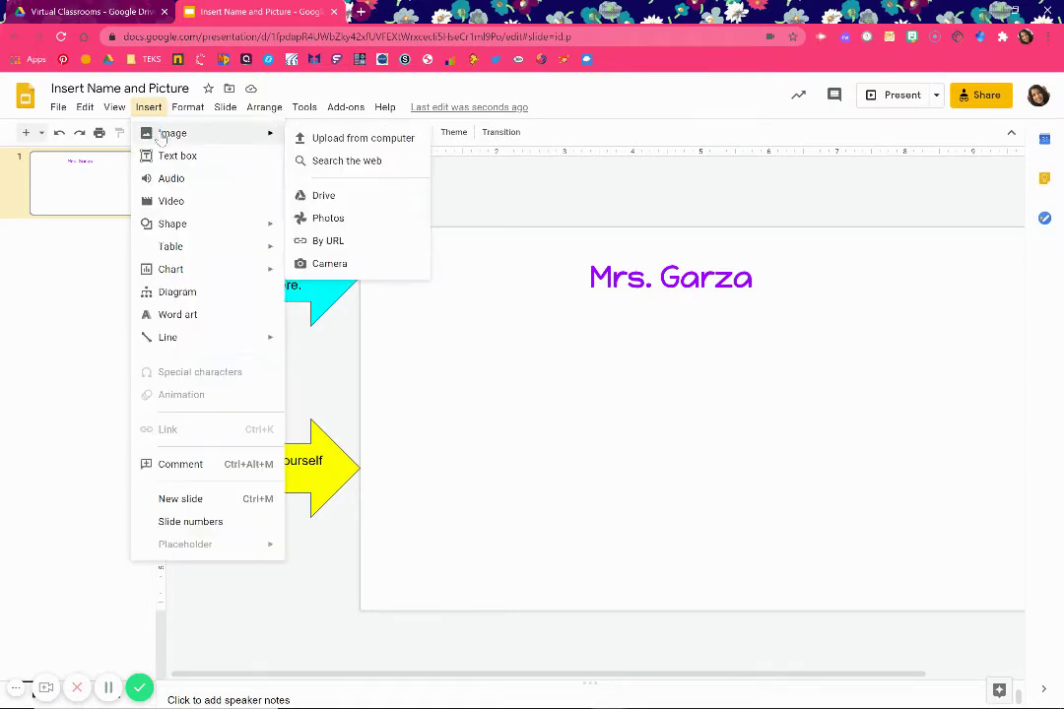
left_click(320, 143)
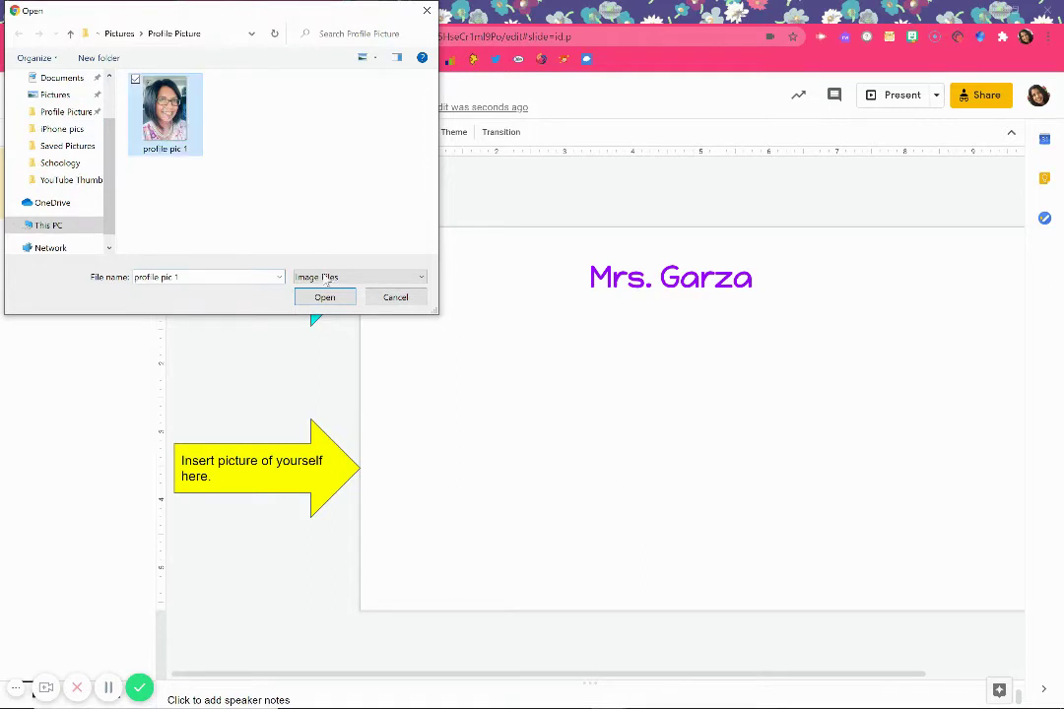
double_click(176, 104)
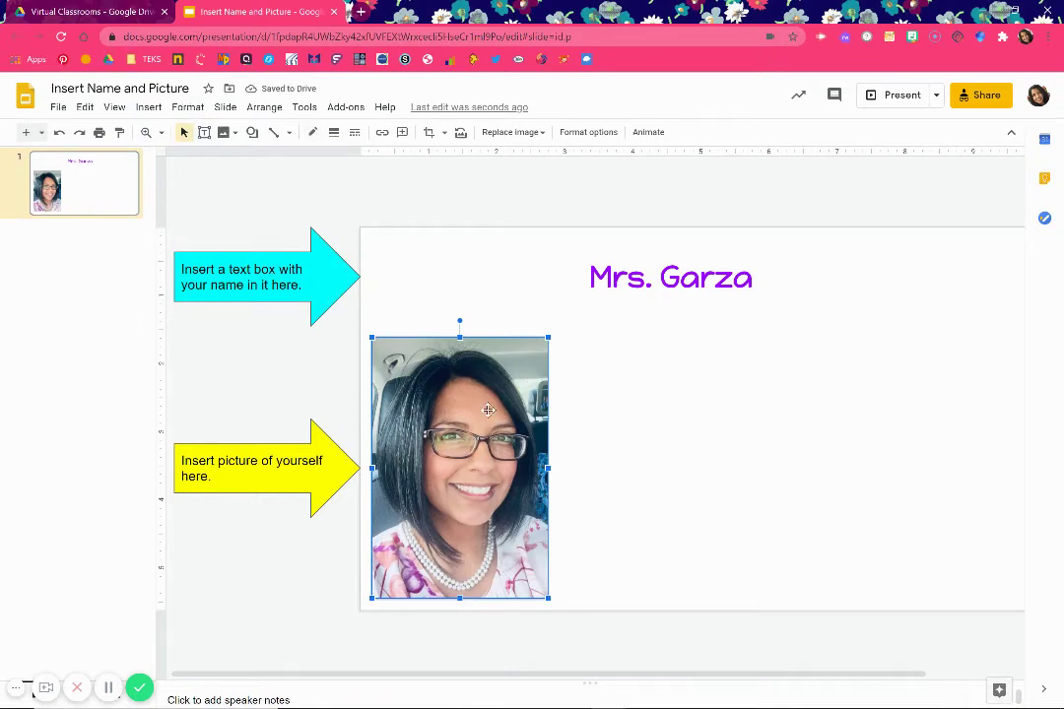
left_click_drag(487, 410, 699, 408)
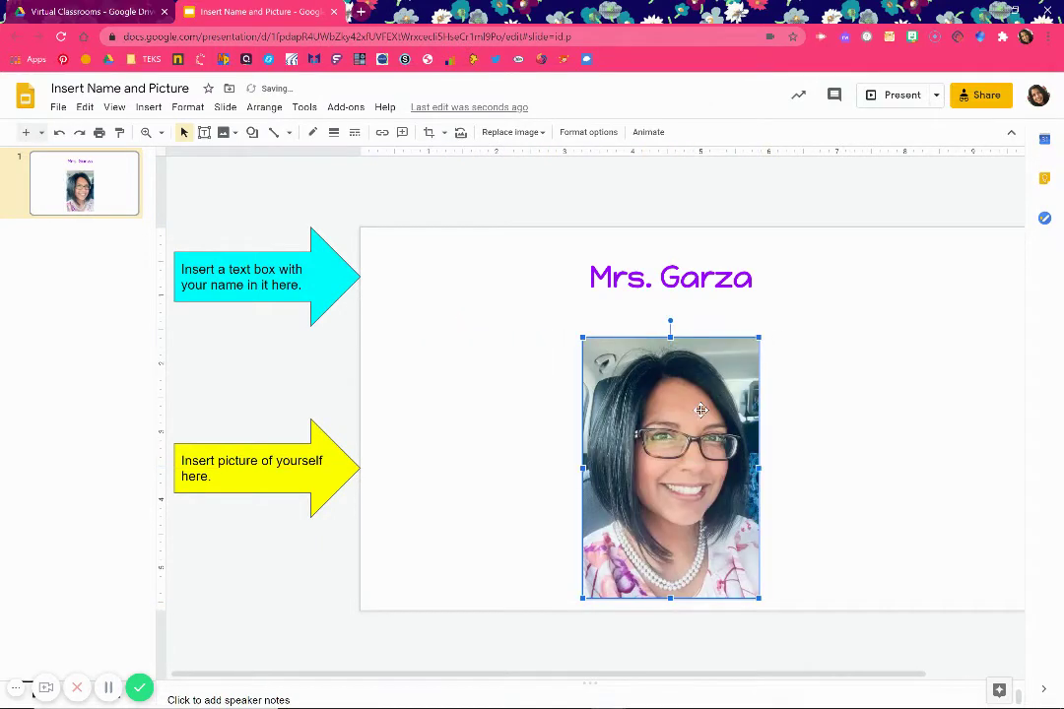
left_click(860, 391)
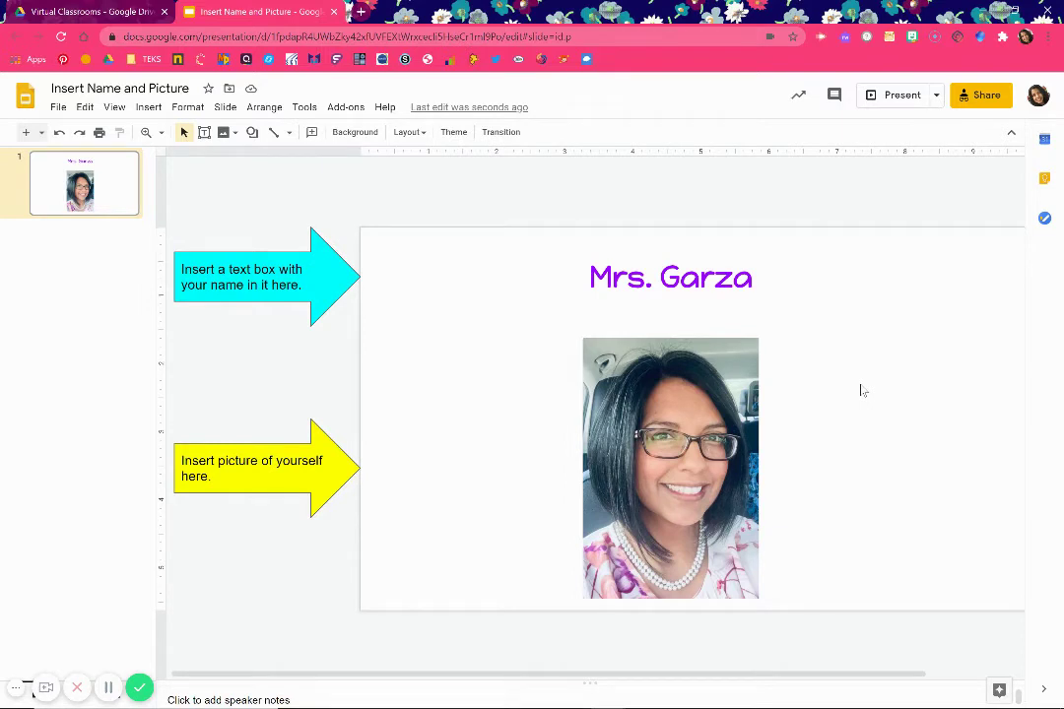
left_click(721, 420)
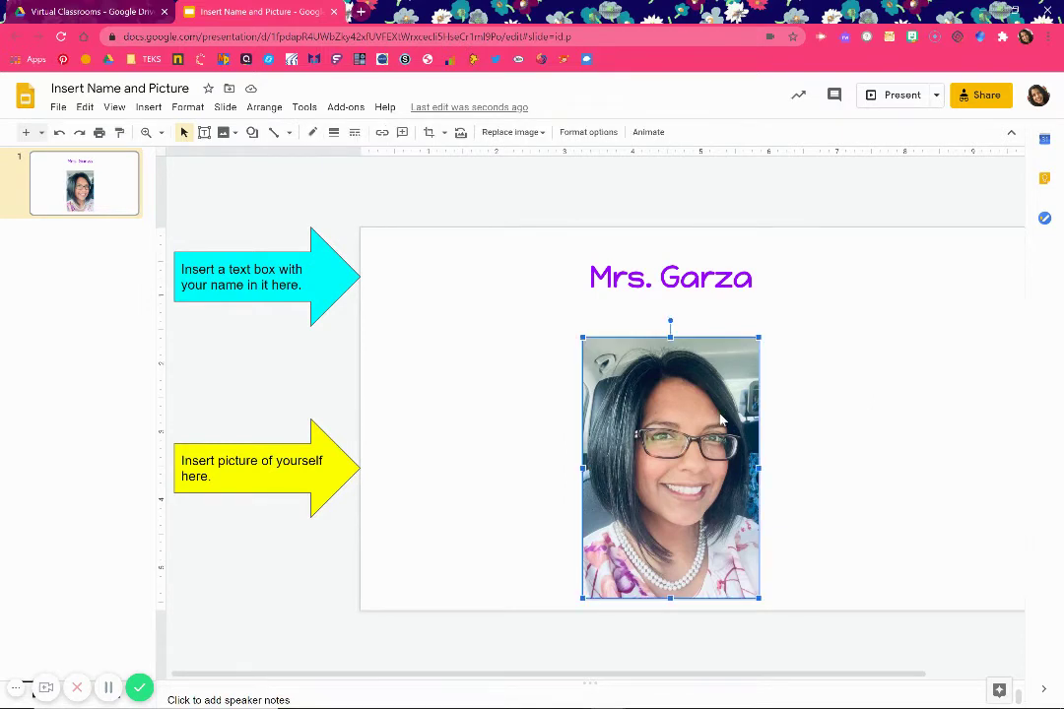
key("Delete")
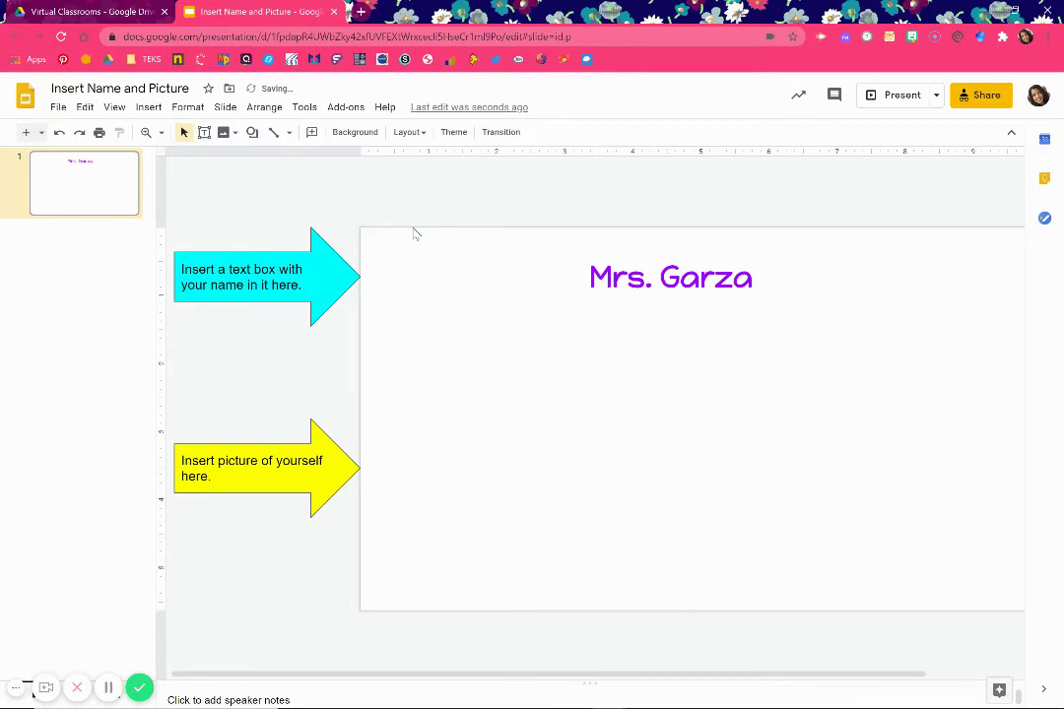
left_click(157, 111)
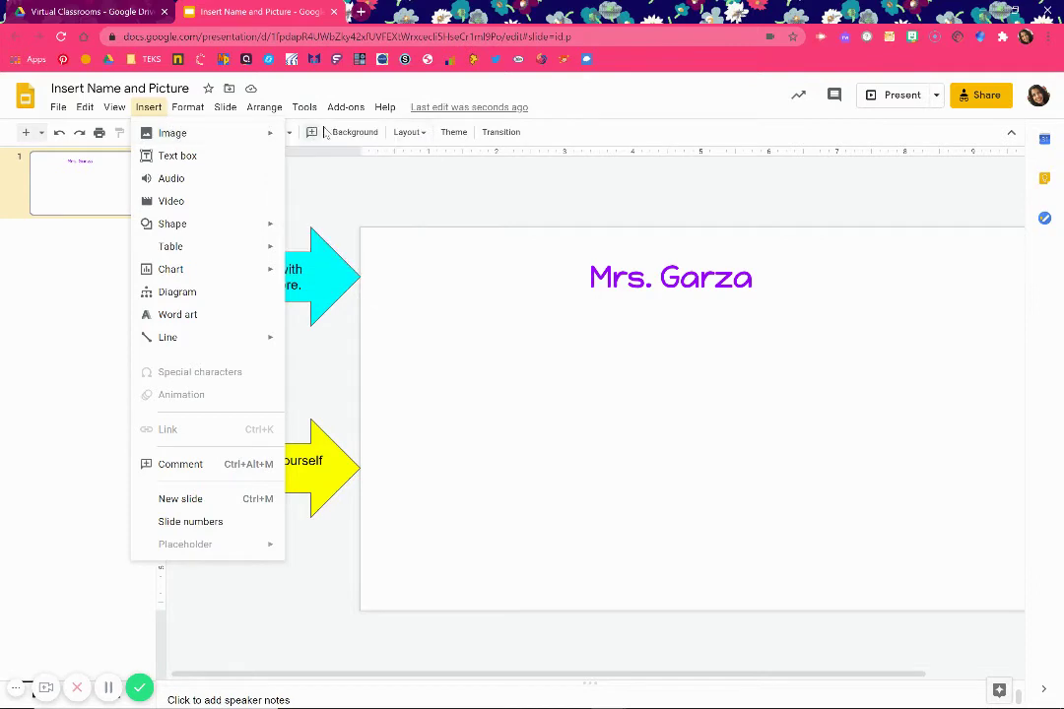
mouse_move(264, 132)
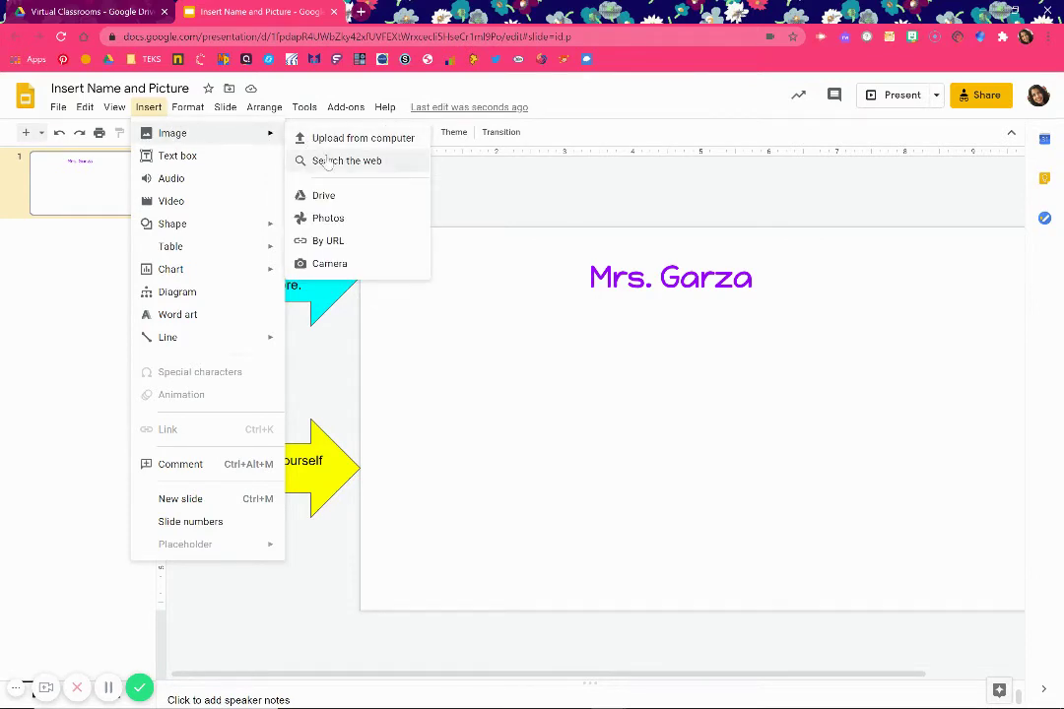
left_click(338, 266)
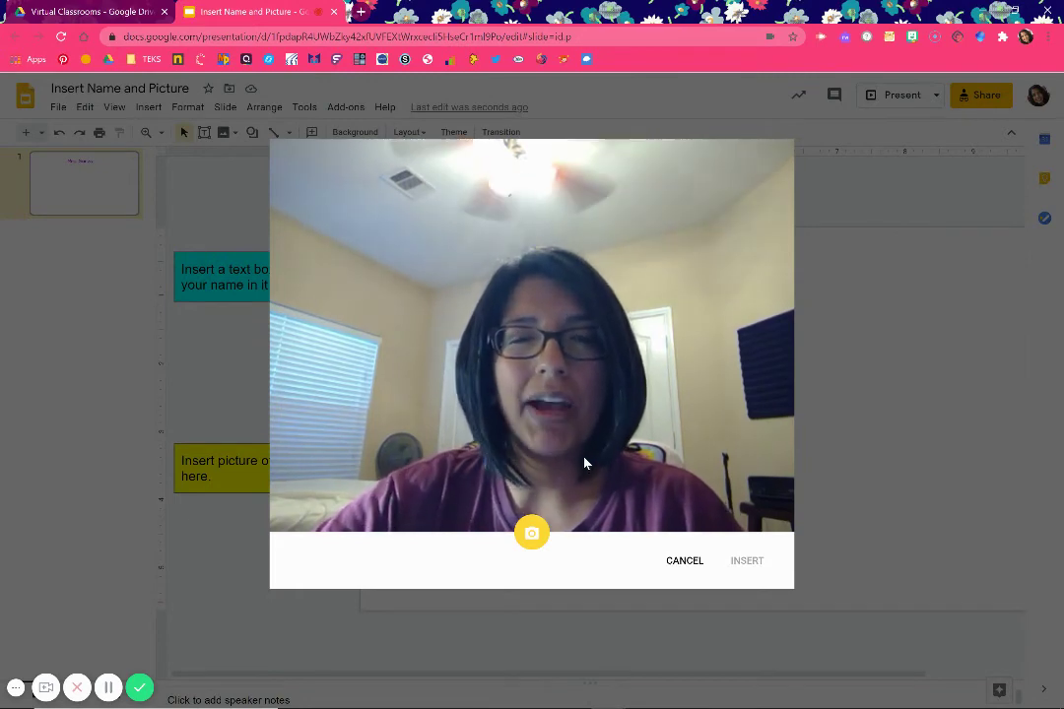
left_click(533, 533)
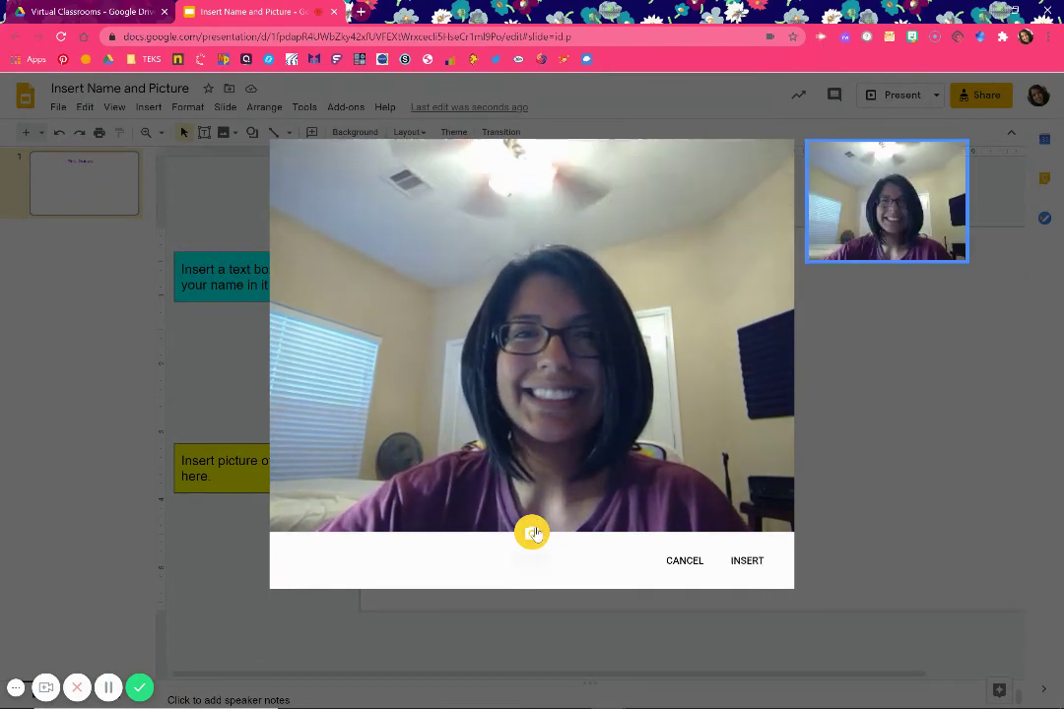
left_click(747, 564)
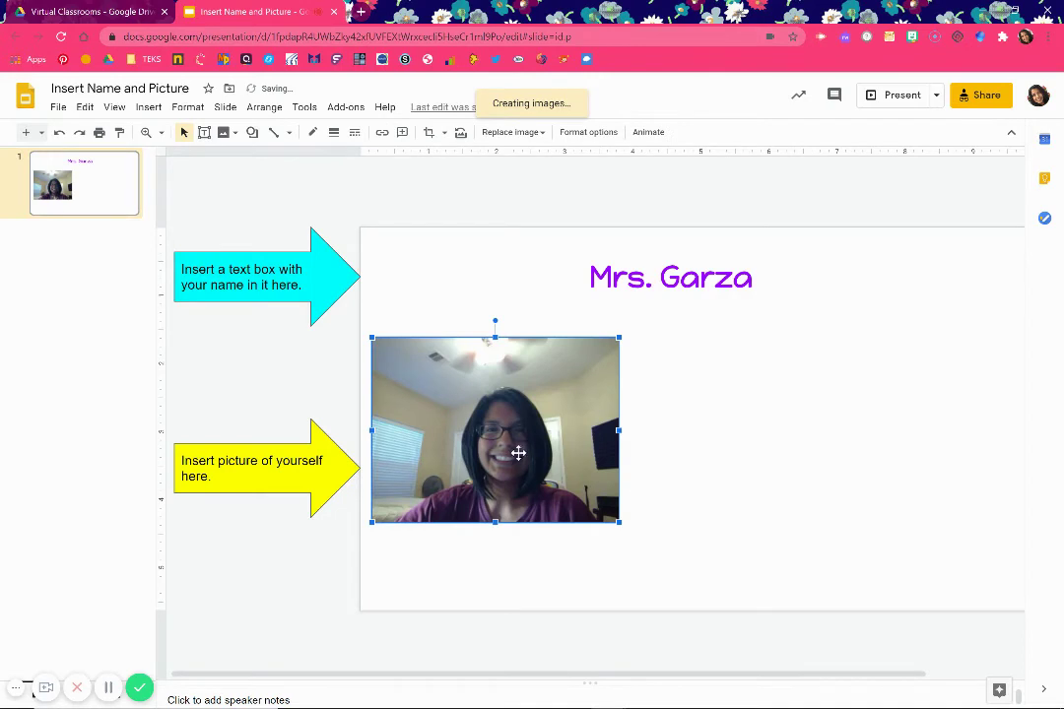
left_click_drag(531, 443, 698, 429)
left_click(859, 388)
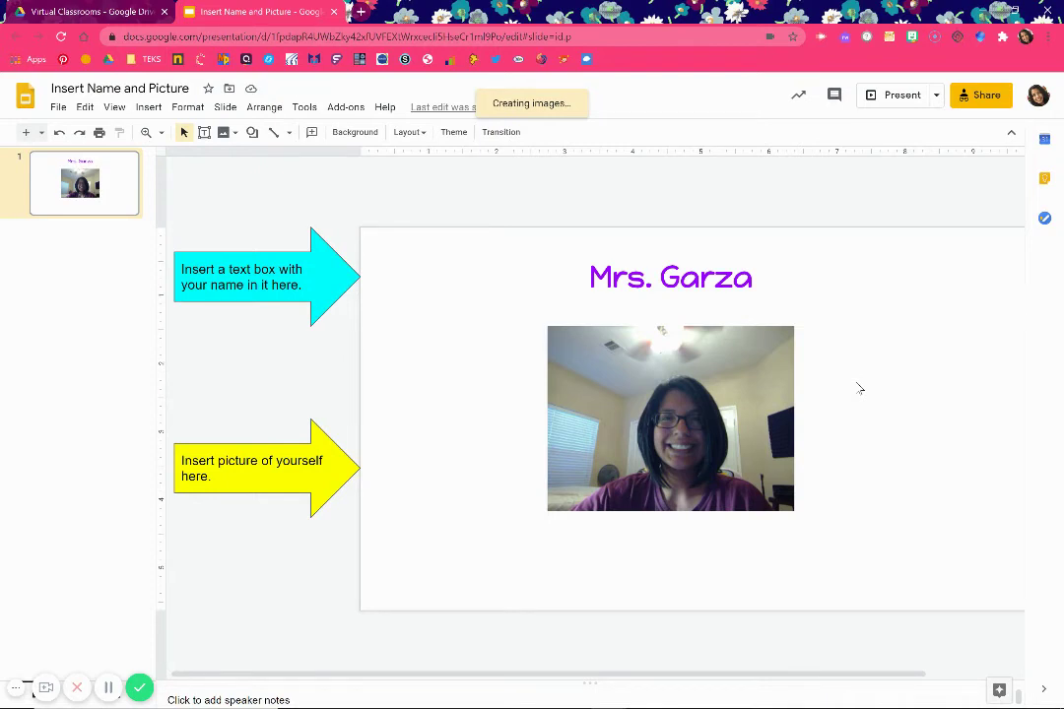
left_click(741, 389)
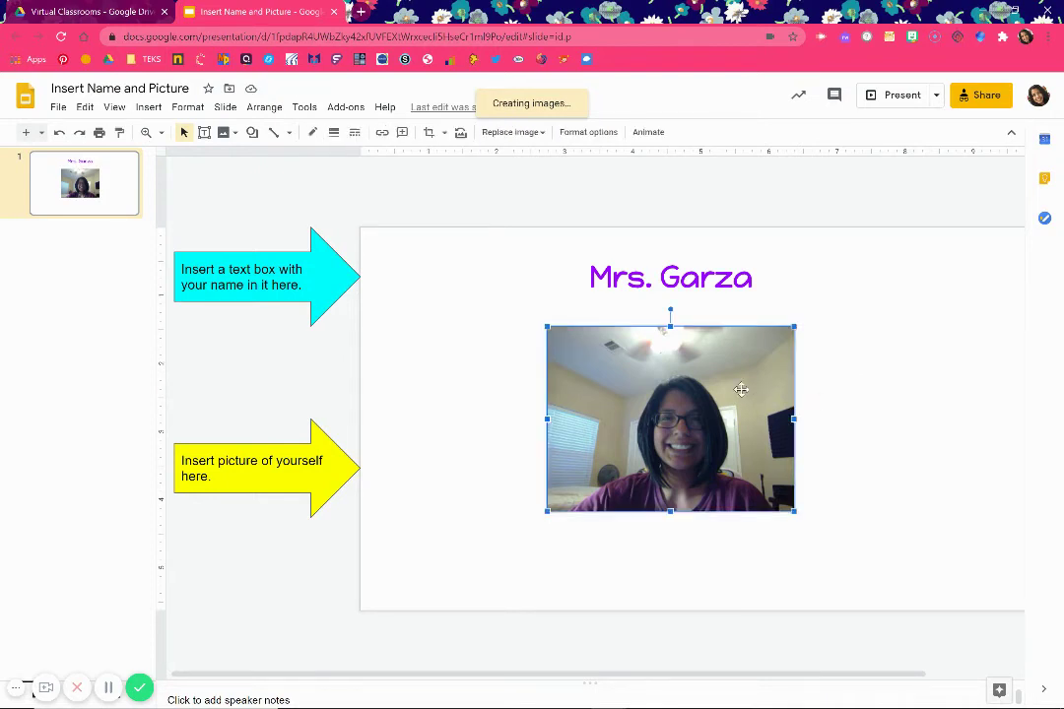
key("Delete")
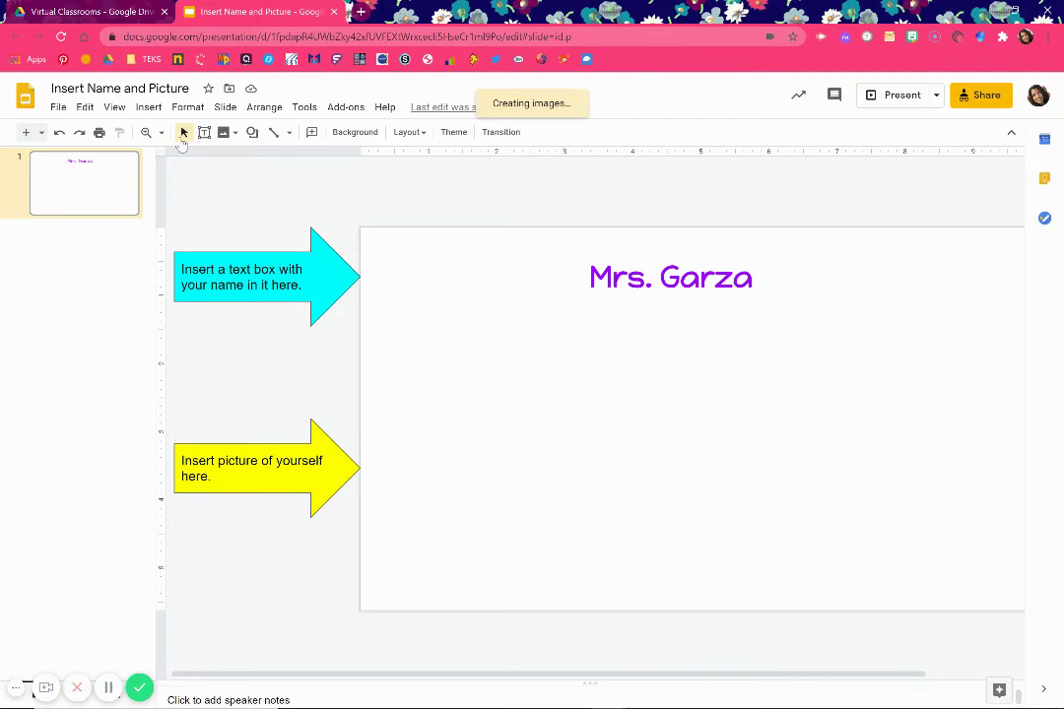
Run a web image search for 'teacher' via Insert > Image > Search the web.
left_click(149, 107)
mouse_move(180, 138)
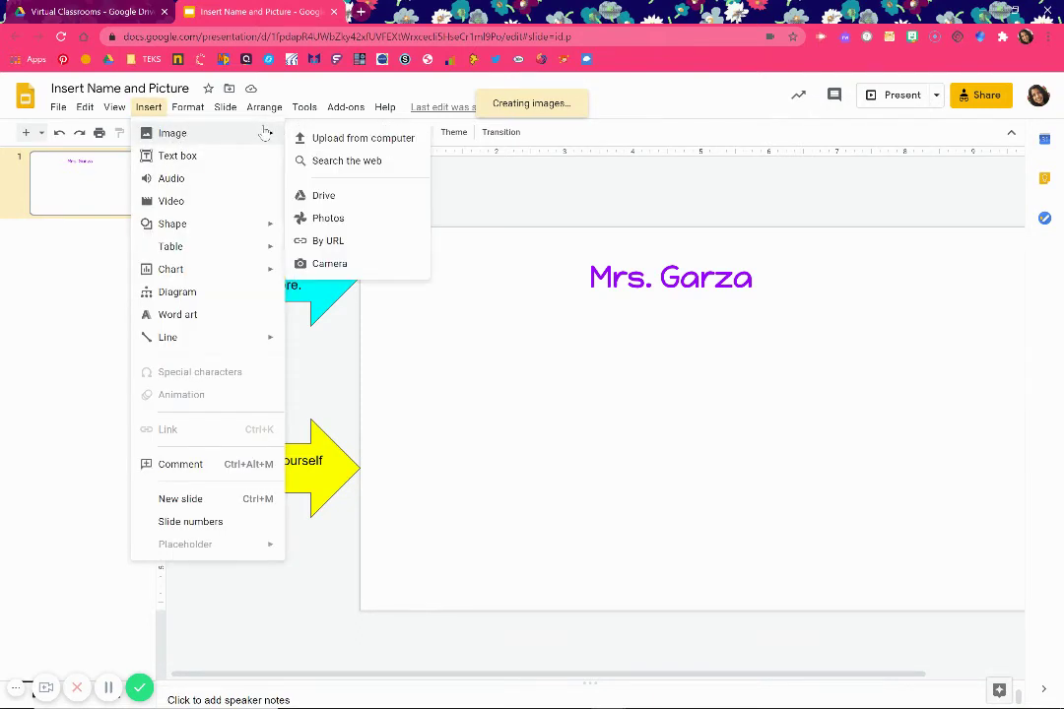
left_click(331, 171)
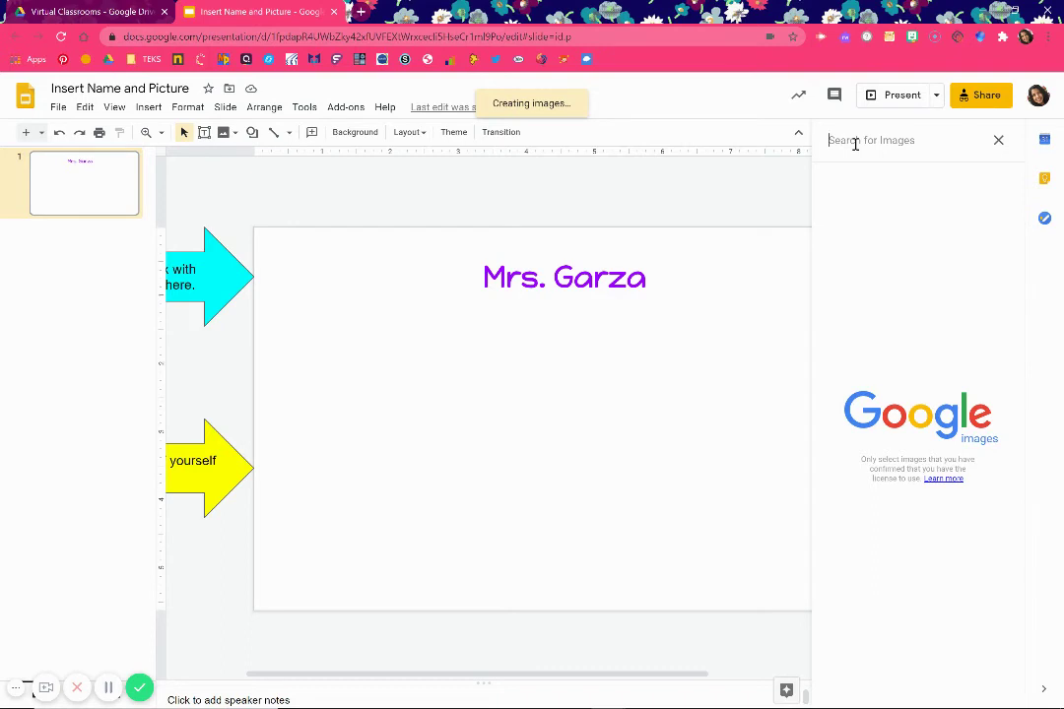
type("t")
key("BackSpace")
type("r")
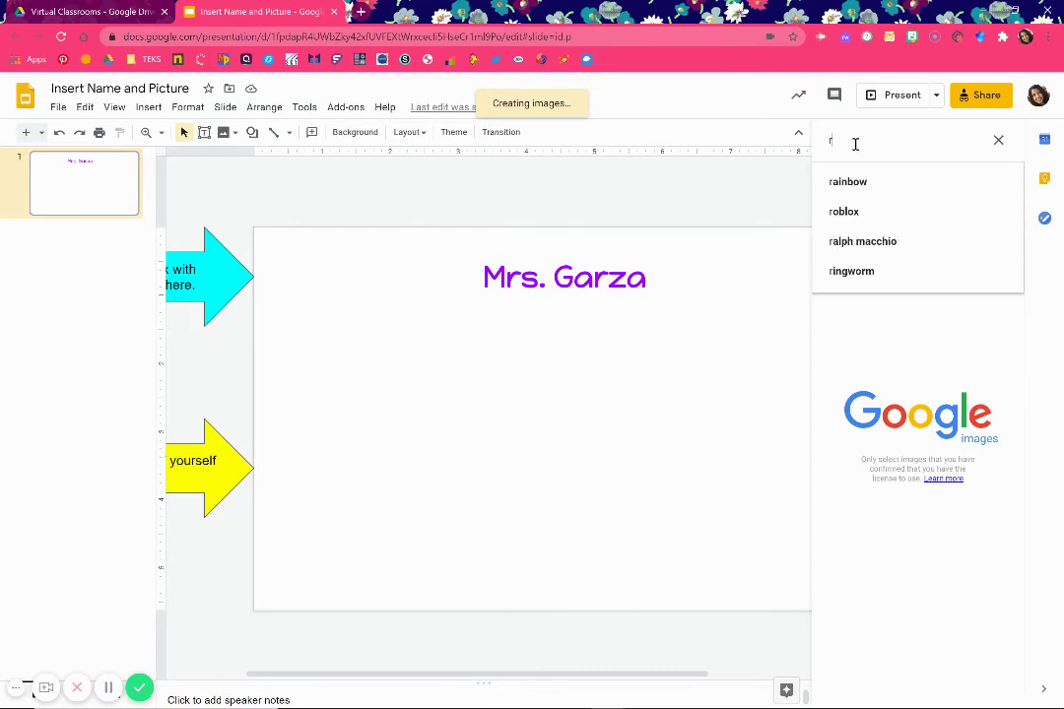
key("BackSpace")
type("teacher")
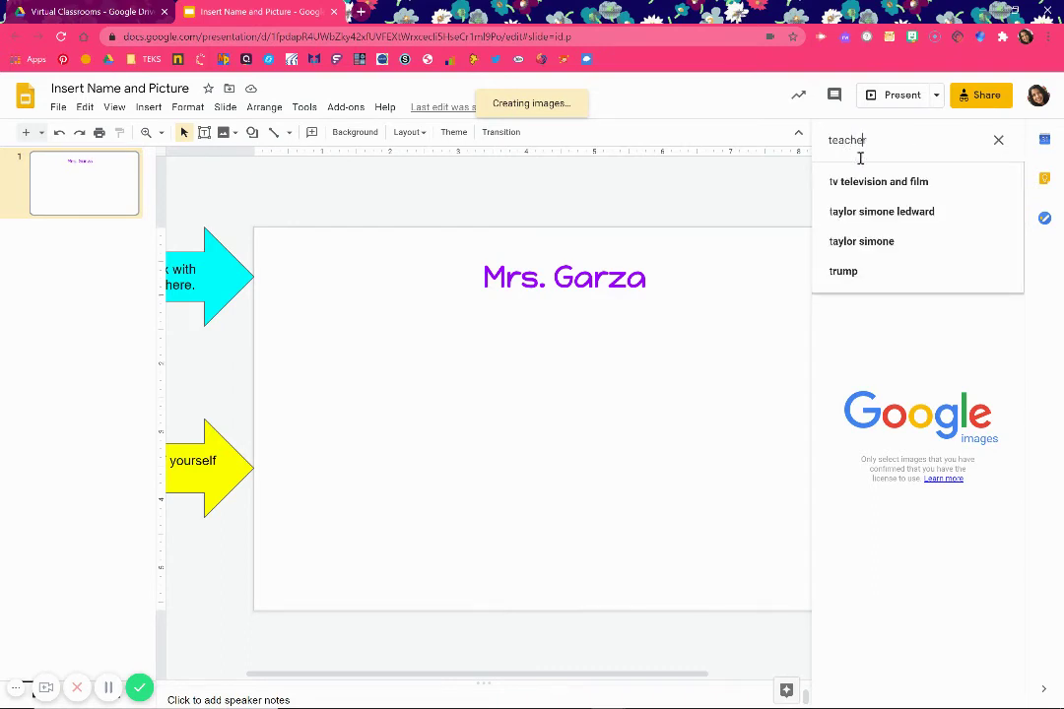
key("Return")
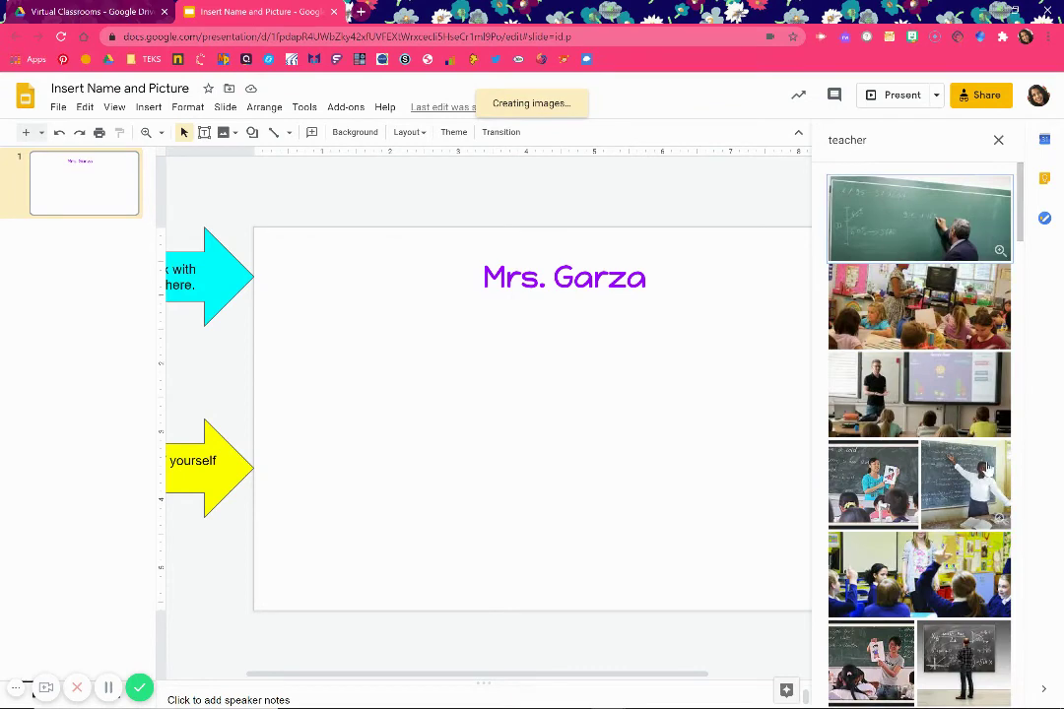
Pick the cartoon teacher-at-chalkboard image from the results and insert it onto the slide.
scroll(988, 474, "down", 3)
scroll(988, 474, "down", 12)
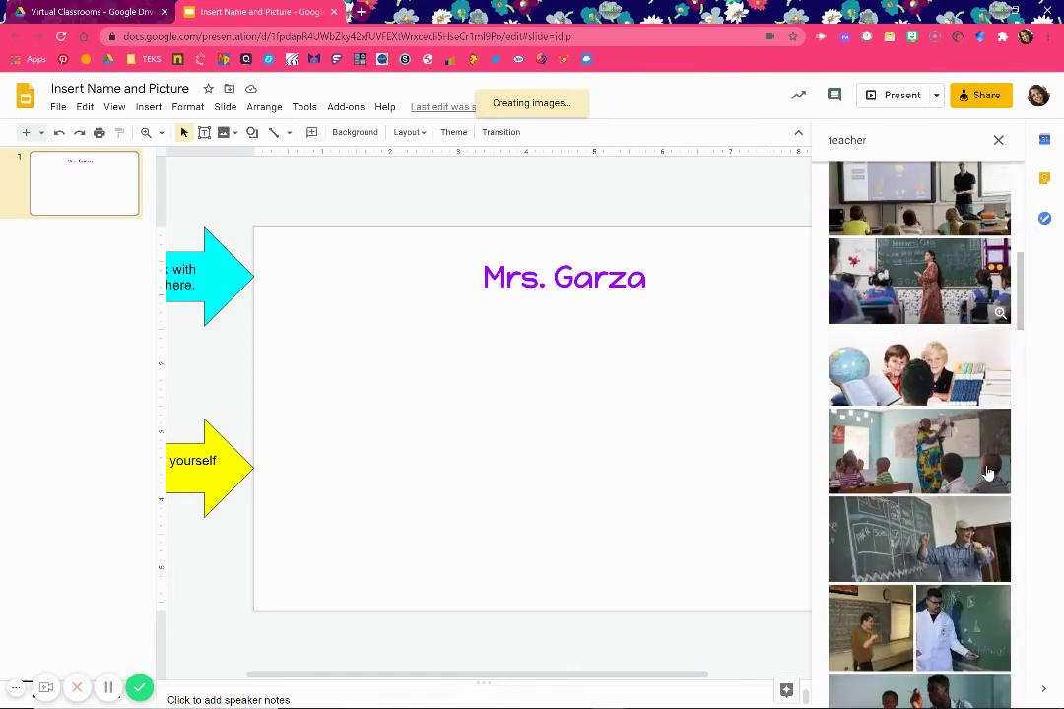
scroll(989, 474, "down", 3)
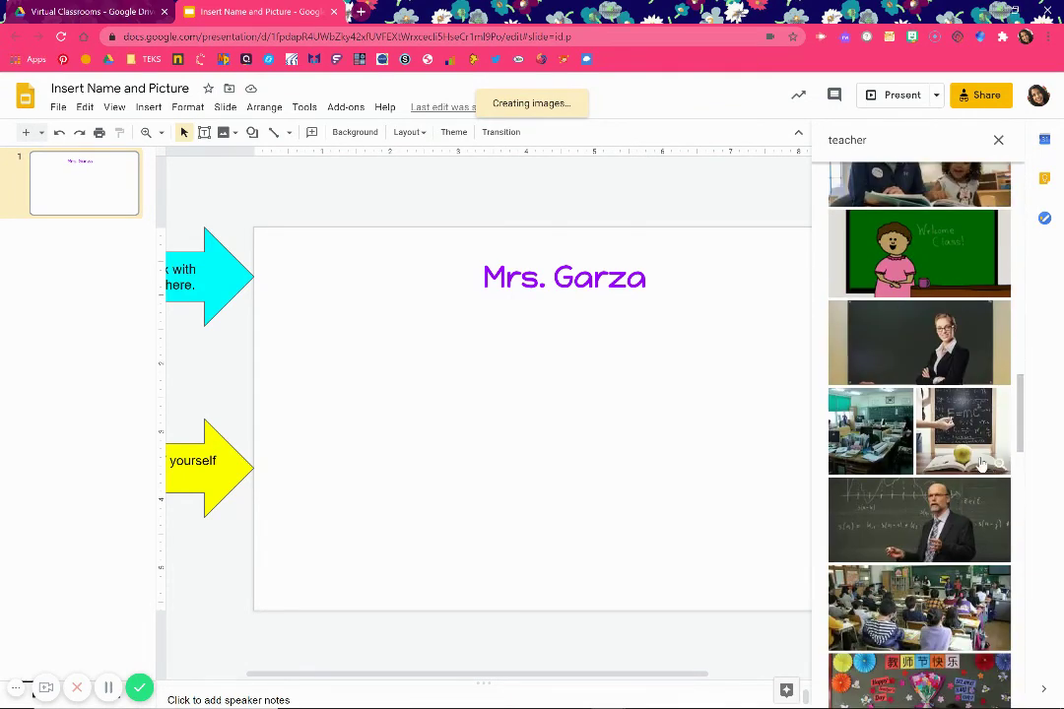
left_click(944, 245)
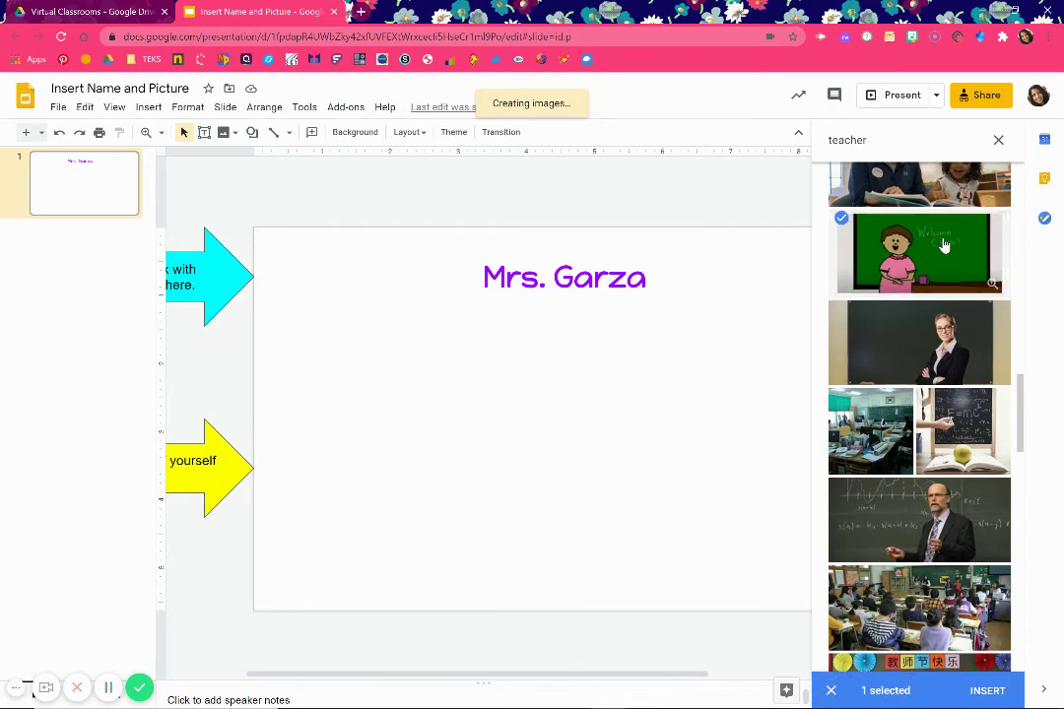
left_click(988, 691)
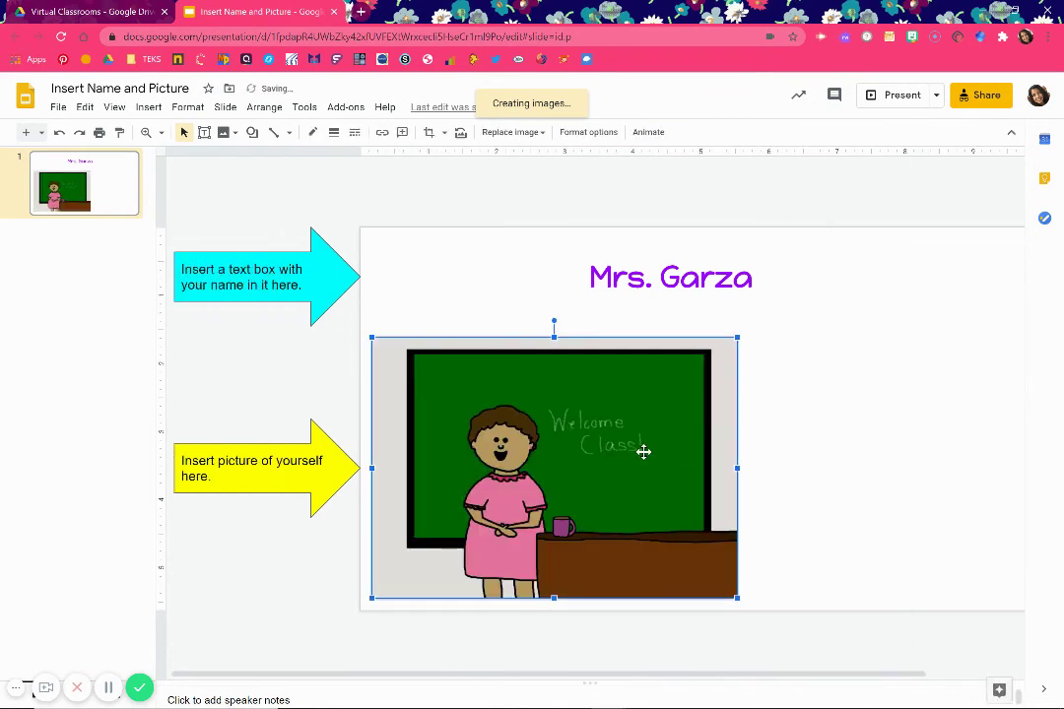
Move the teacher picture under the name, resizing its corner, width and height.
left_click_drag(641, 450, 759, 440)
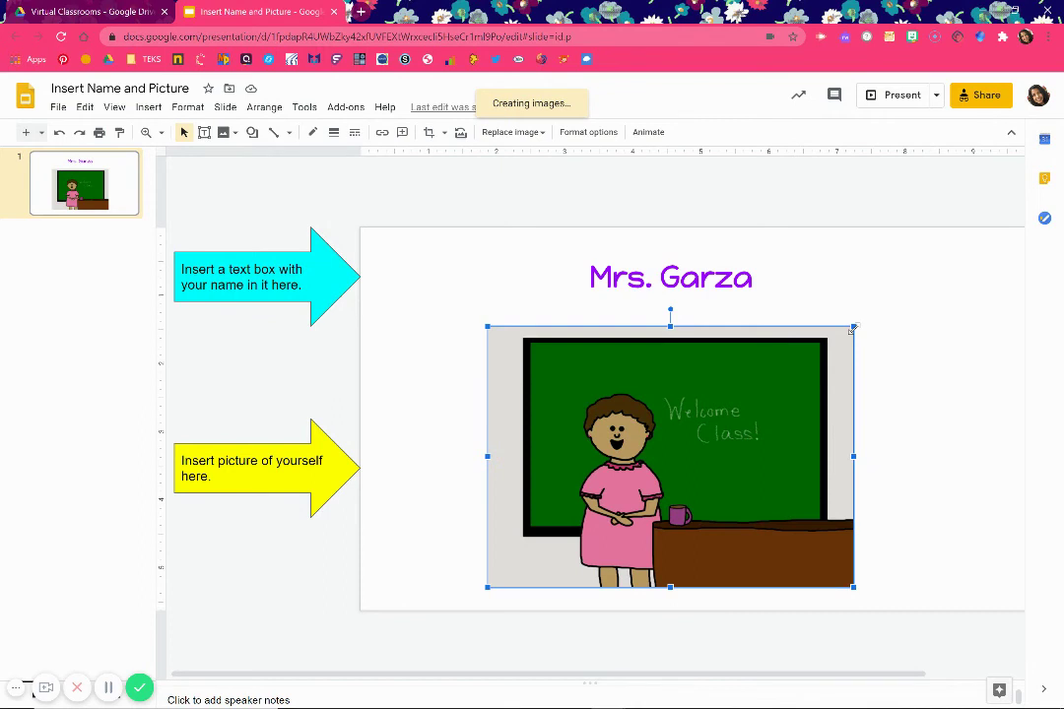
left_click_drag(853, 329, 826, 347)
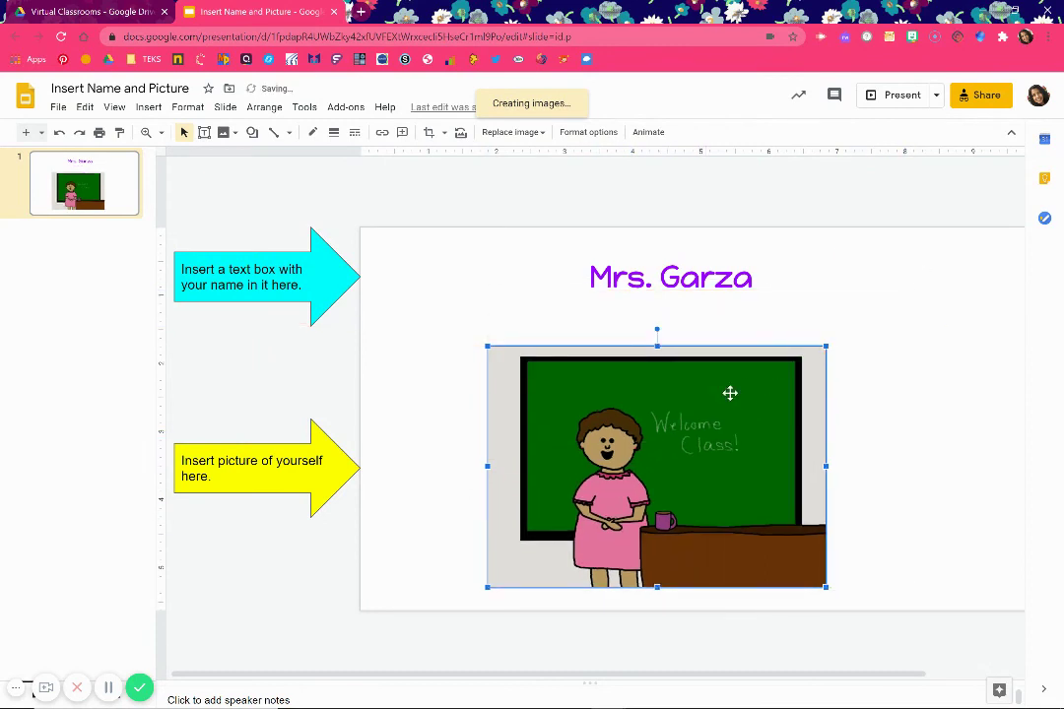
left_click_drag(739, 392, 742, 398)
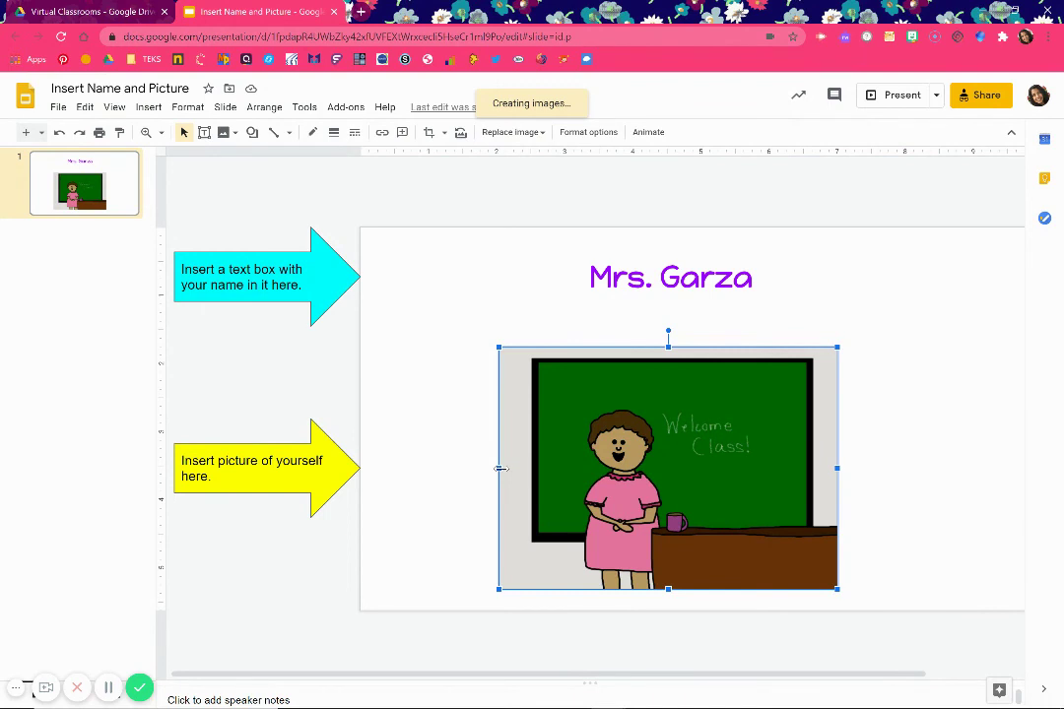
mouse_move(500, 469)
left_mouse_down()
mouse_move(440, 469)
mouse_move(517, 469)
left_mouse_up()
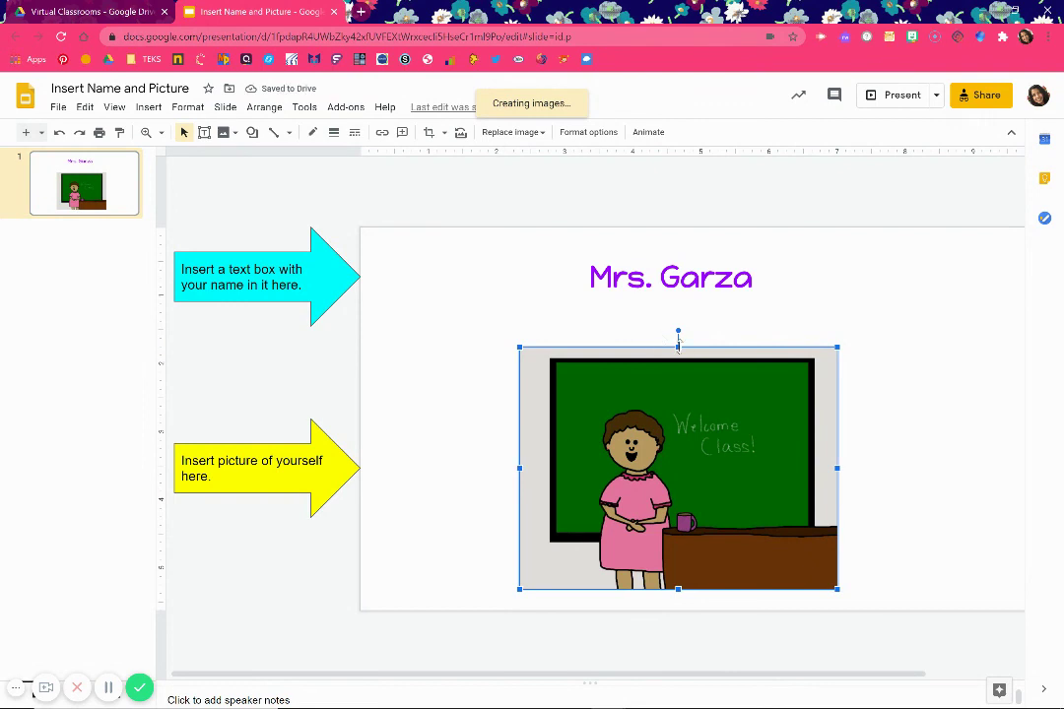
mouse_move(678, 341)
left_mouse_down()
mouse_move(679, 299)
mouse_move(682, 343)
left_mouse_up()
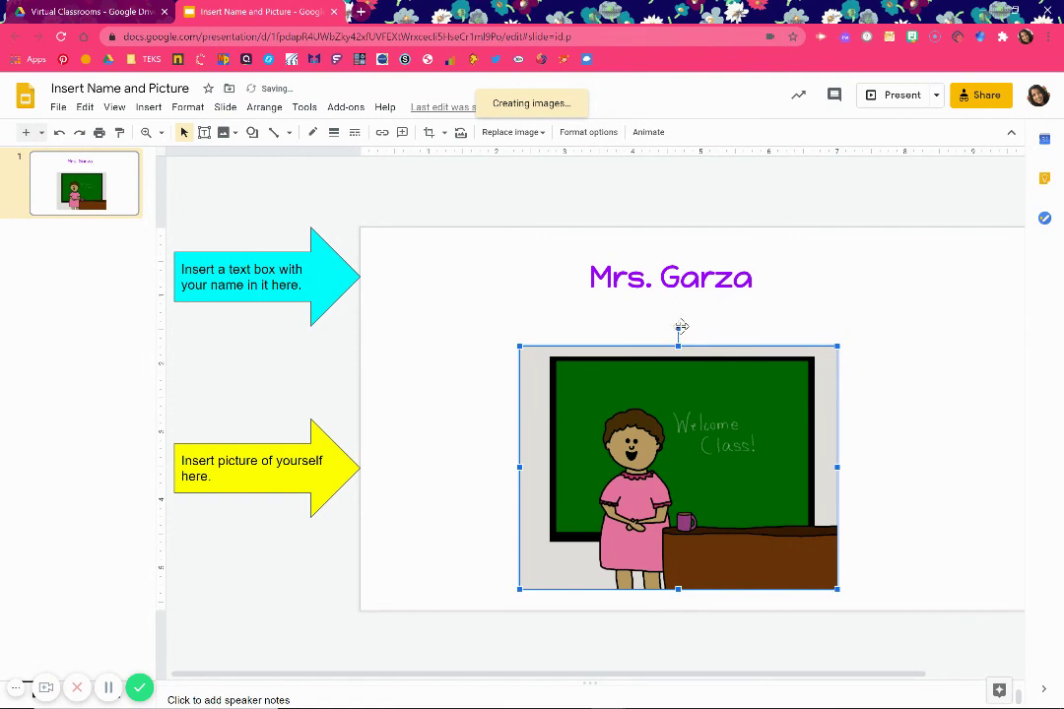
Briefly try rotating the picture, keeping it upright, then select the name box.
left_click(681, 327)
left_click(683, 352)
mouse_move(683, 330)
left_mouse_down()
mouse_move(722, 333)
mouse_move(755, 357)
mouse_move(751, 364)
mouse_move(729, 339)
mouse_move(678, 333)
left_mouse_up()
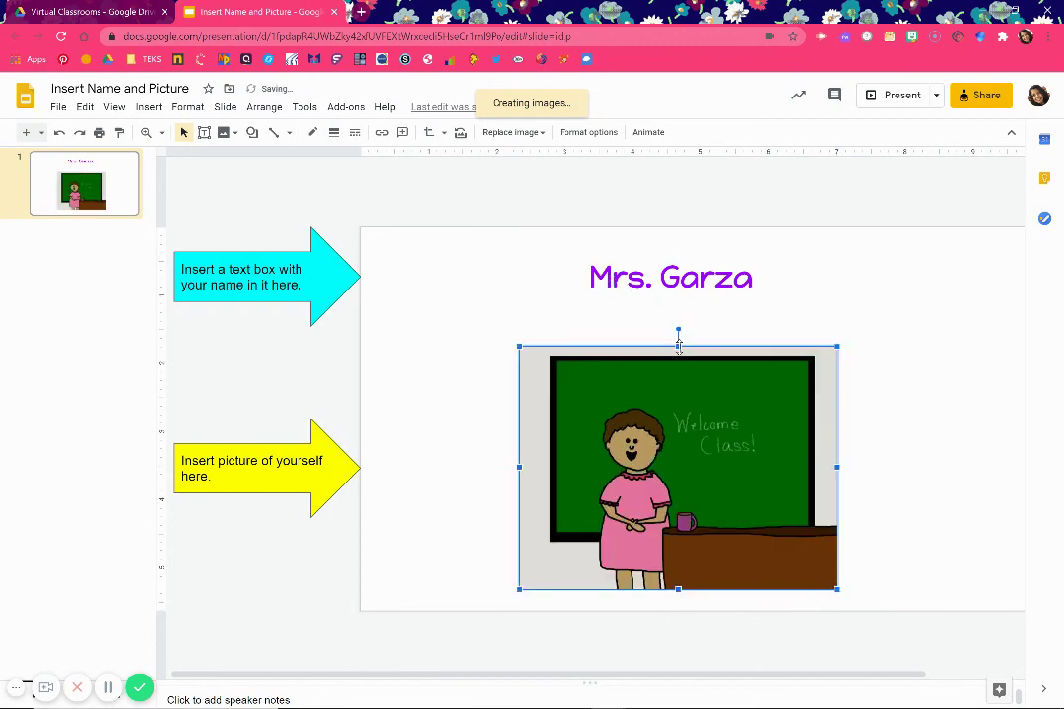
left_click(946, 321)
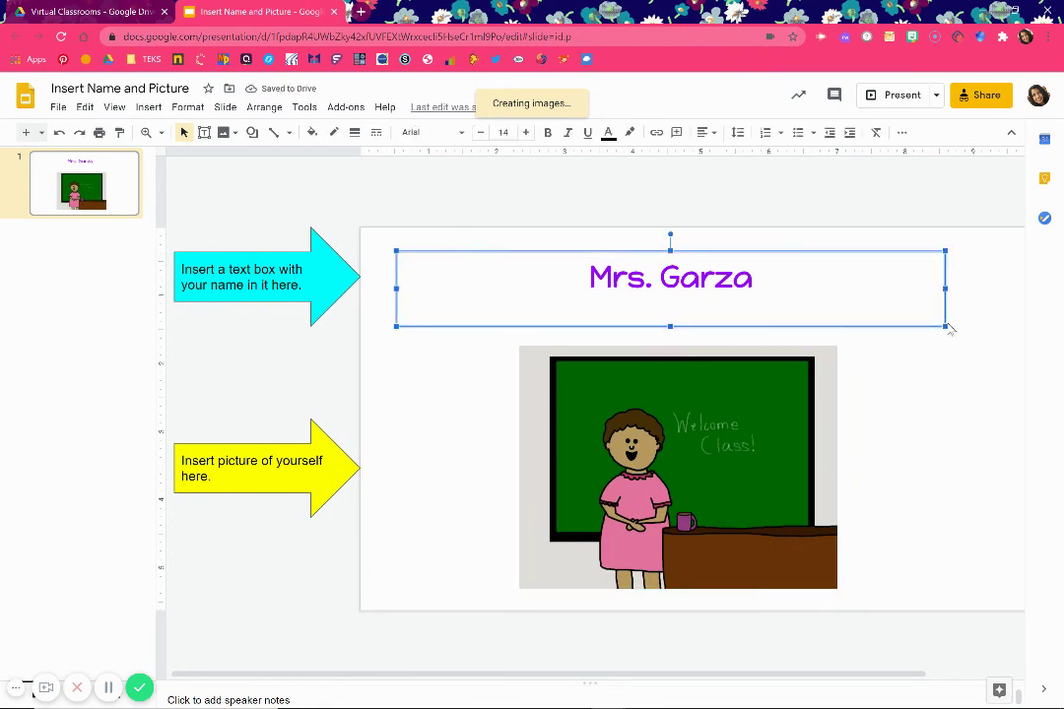